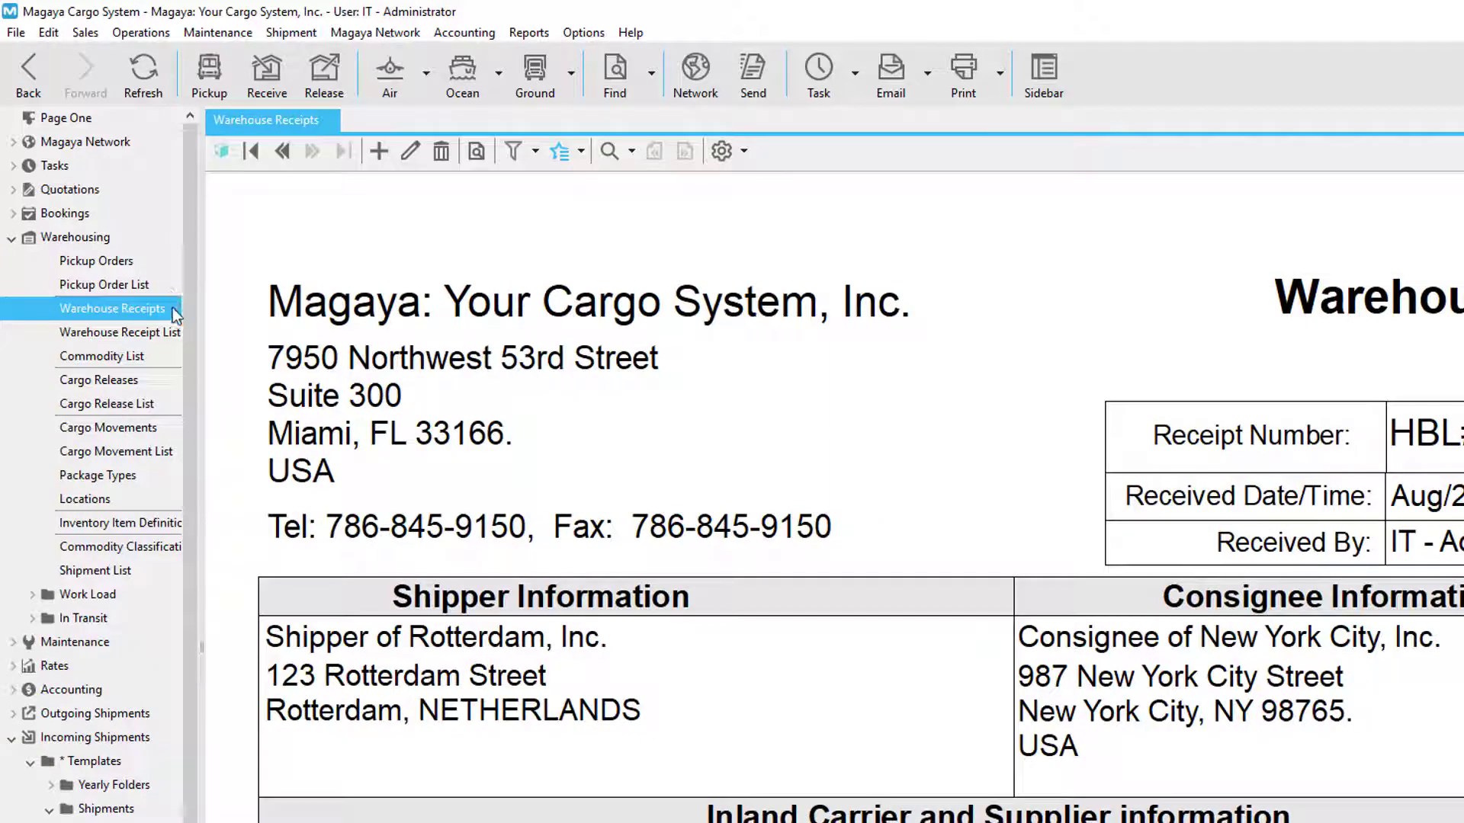
- Review the Charges tabs of the warehouse receipt and the cargo release
{"action": "left_click", "coordinate": [410, 151]}
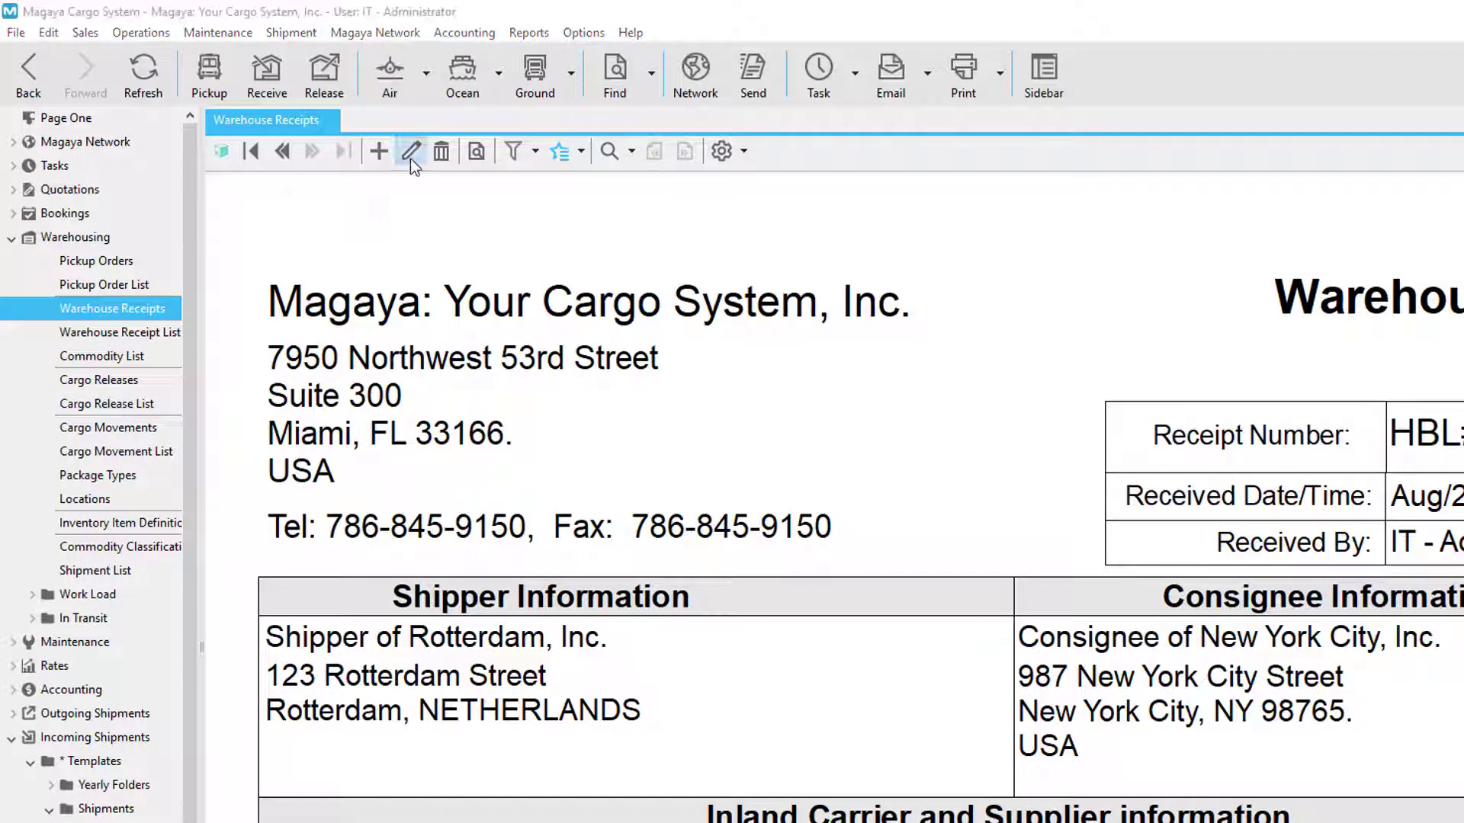
{"action": "left_click", "coordinate": [655, 241]}
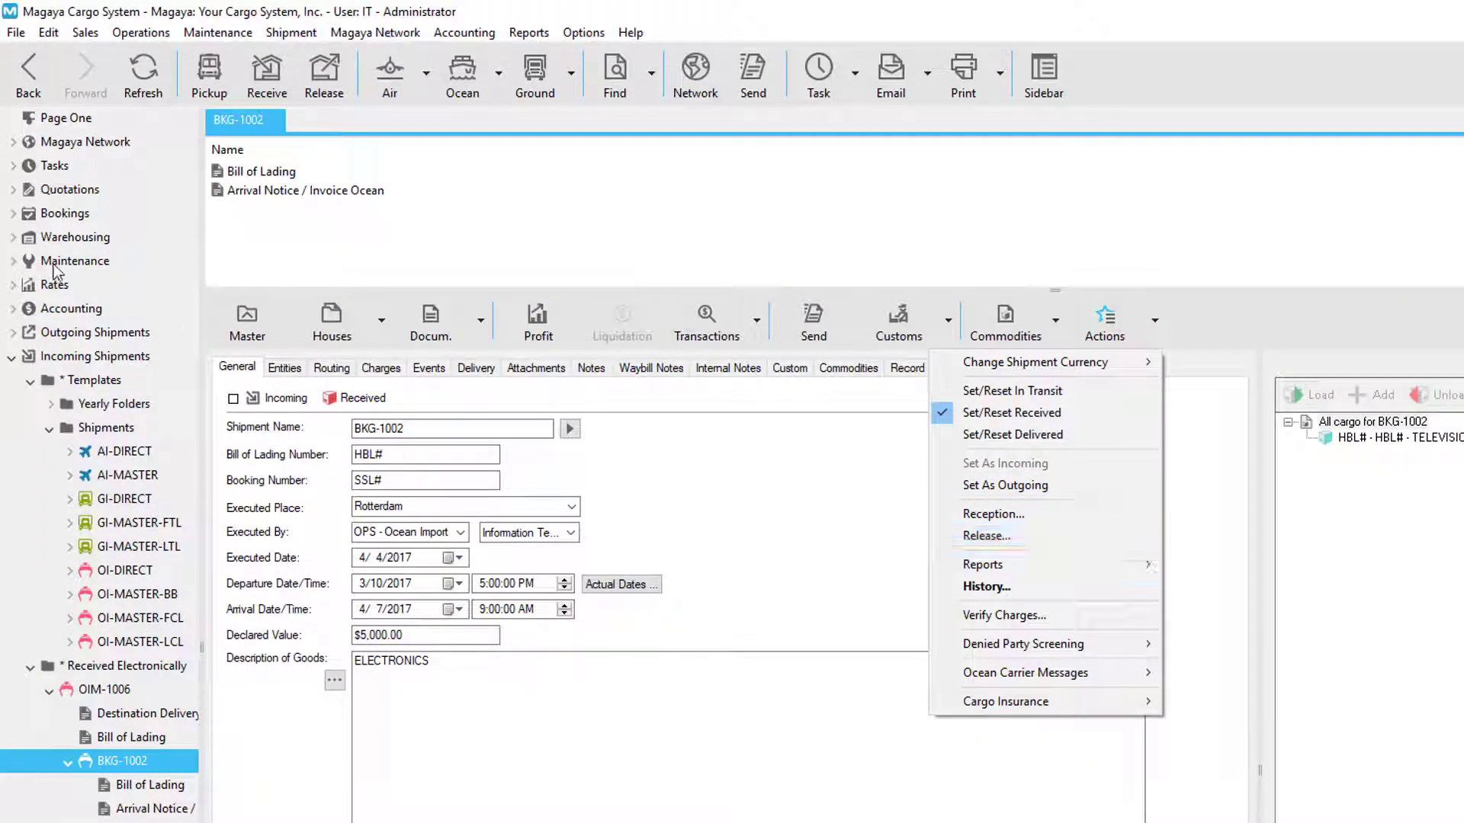
{"action": "left_click", "coordinate": [13, 237]}
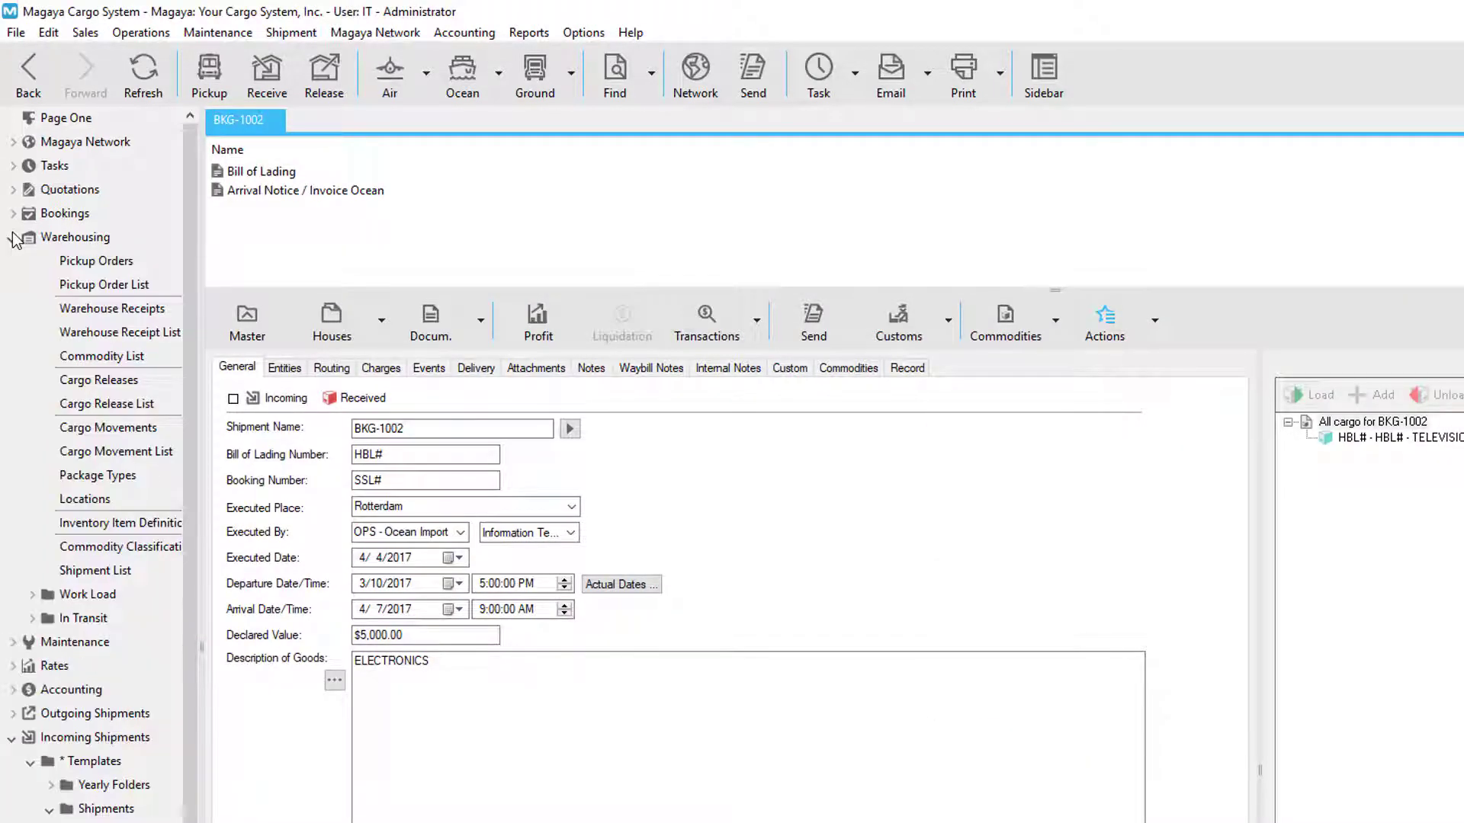
{"action": "left_click", "coordinate": [177, 383]}
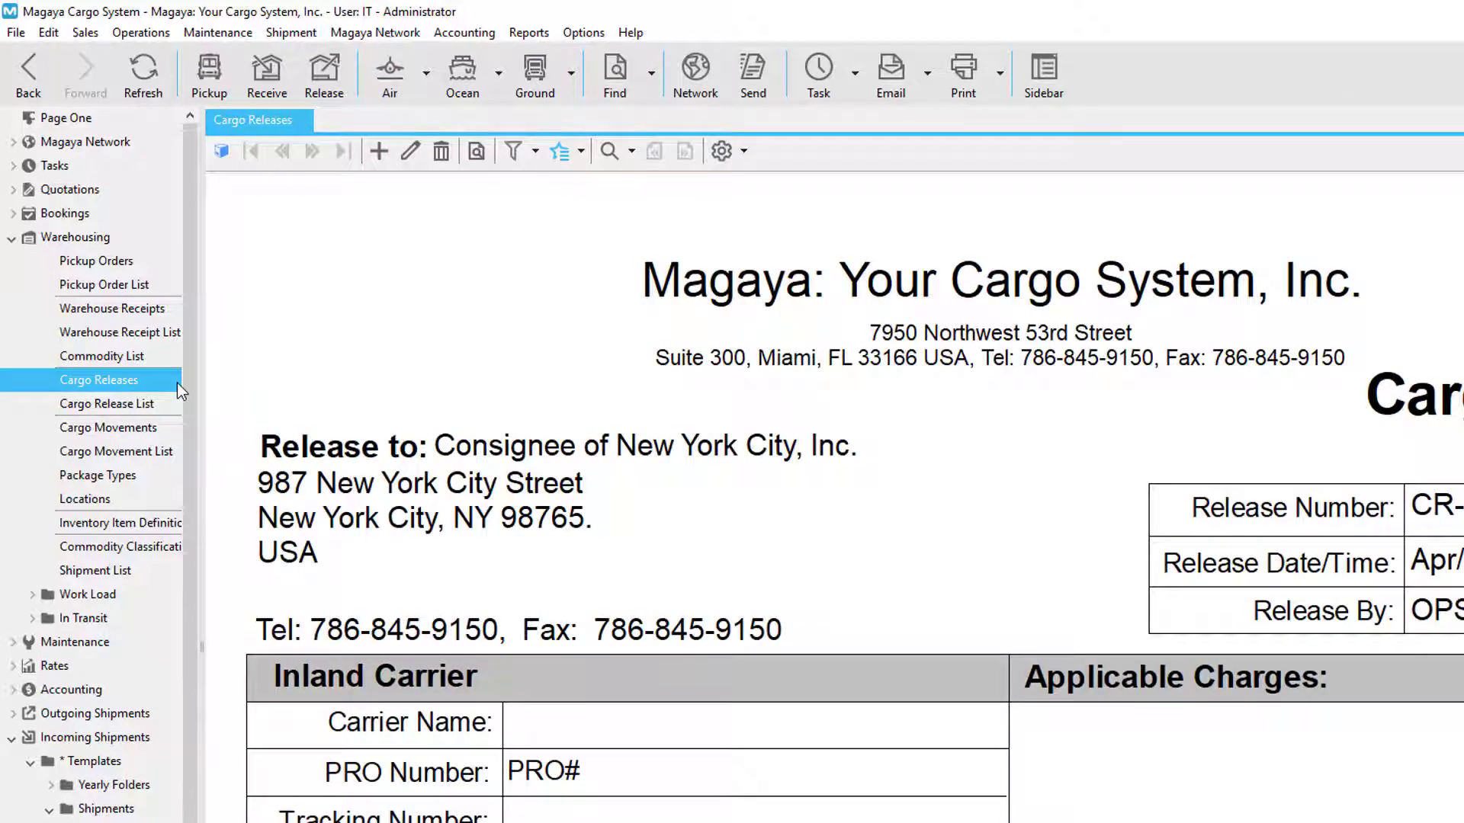
{"action": "left_click", "coordinate": [409, 162]}
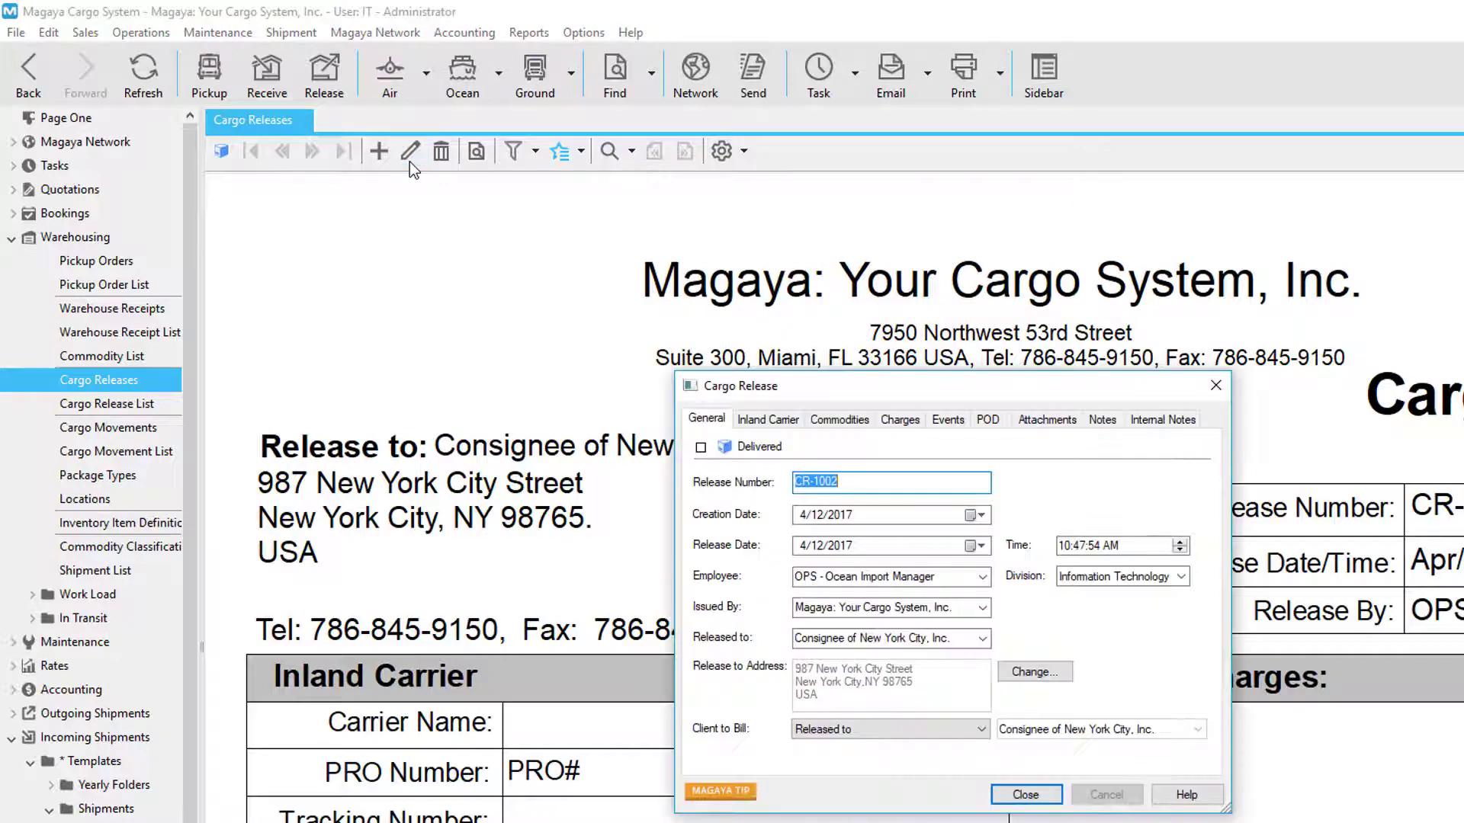
{"action": "left_click", "coordinate": [903, 425]}
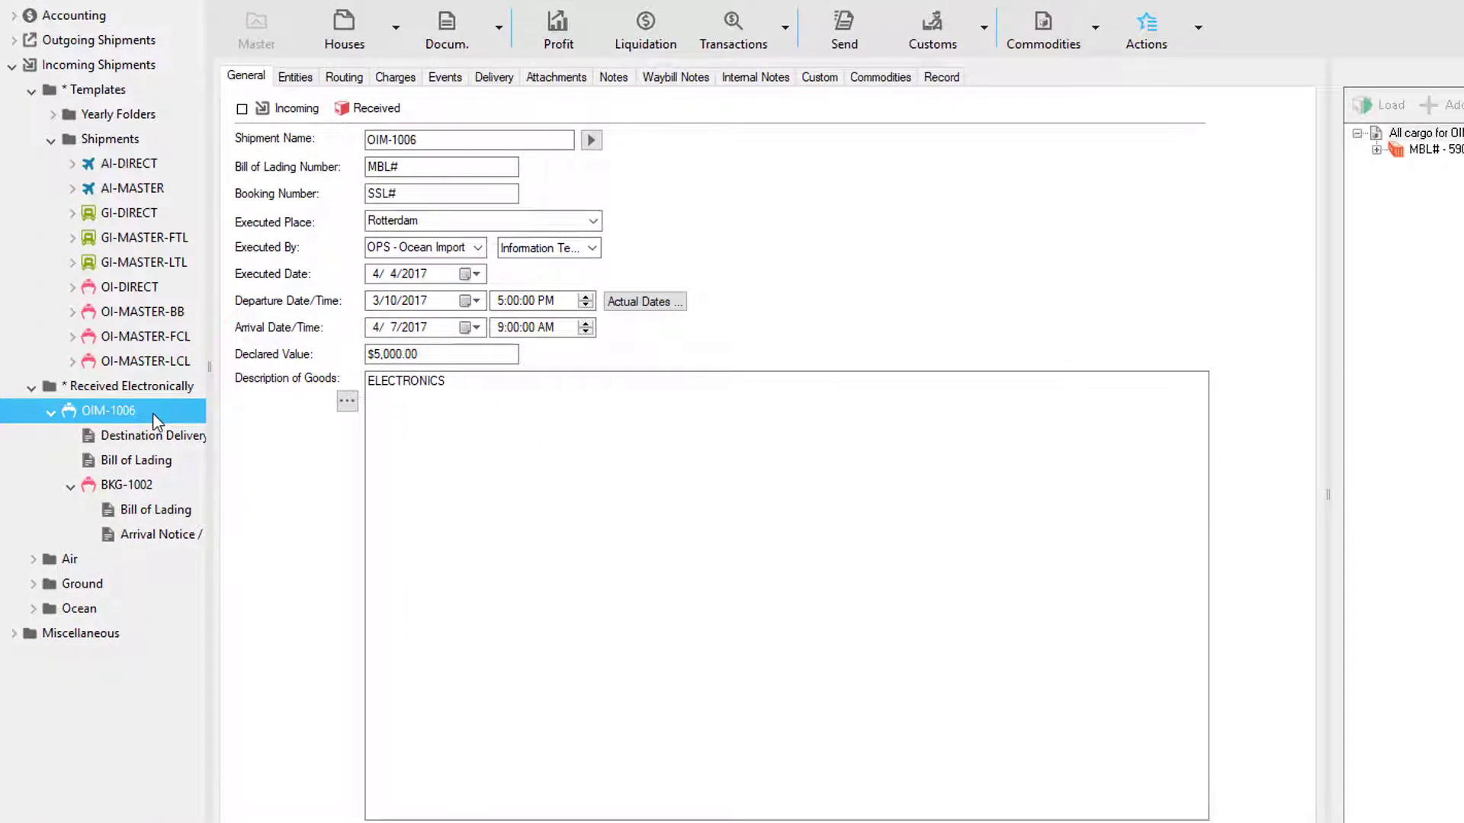
- Compare BKG-1002's charges with OIM-1006's, then bring up OIM-1006's liquidation
{"action": "left_click", "coordinate": [171, 481]}
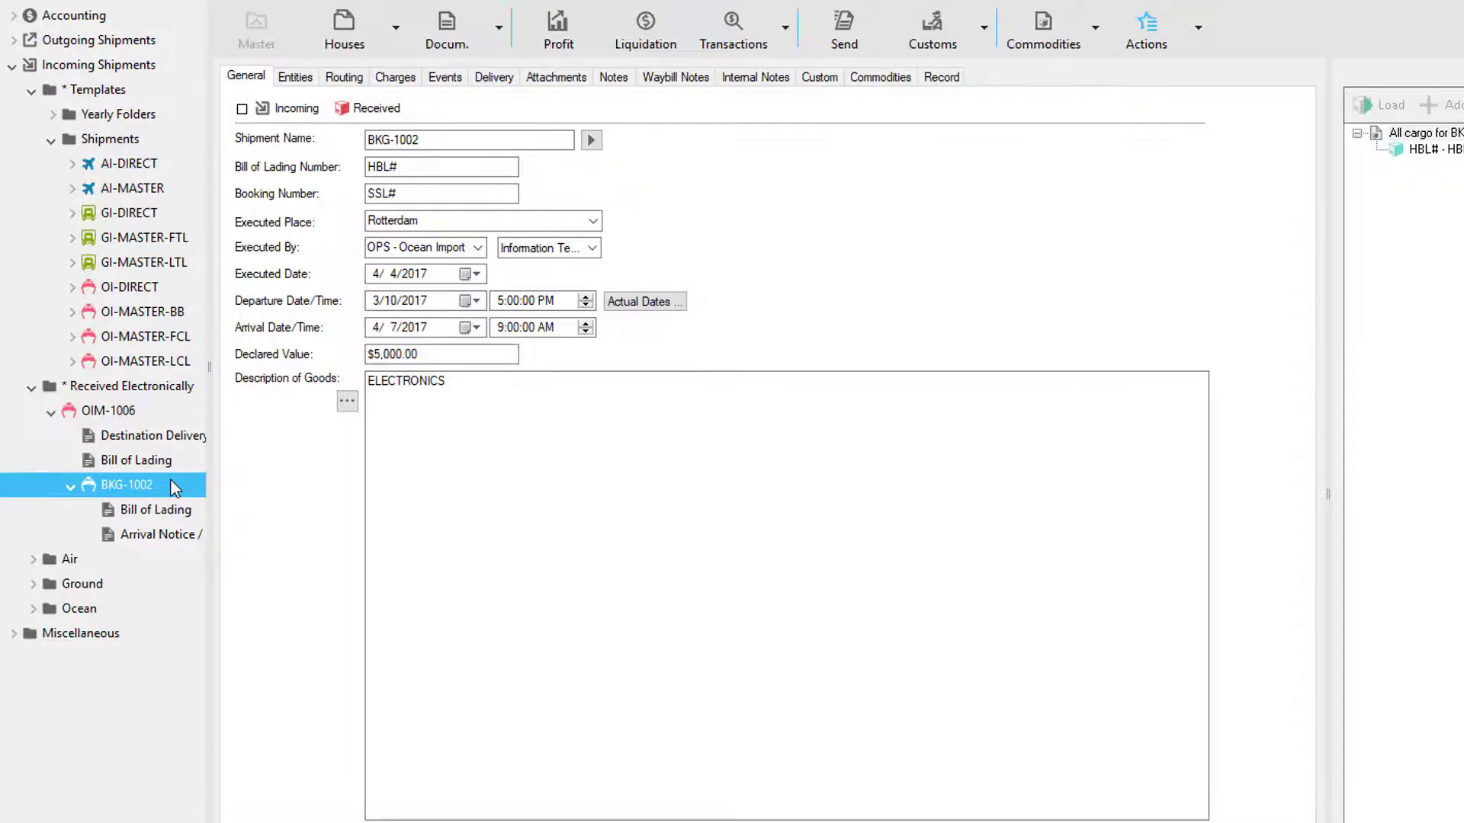
{"action": "left_click", "coordinate": [417, 79]}
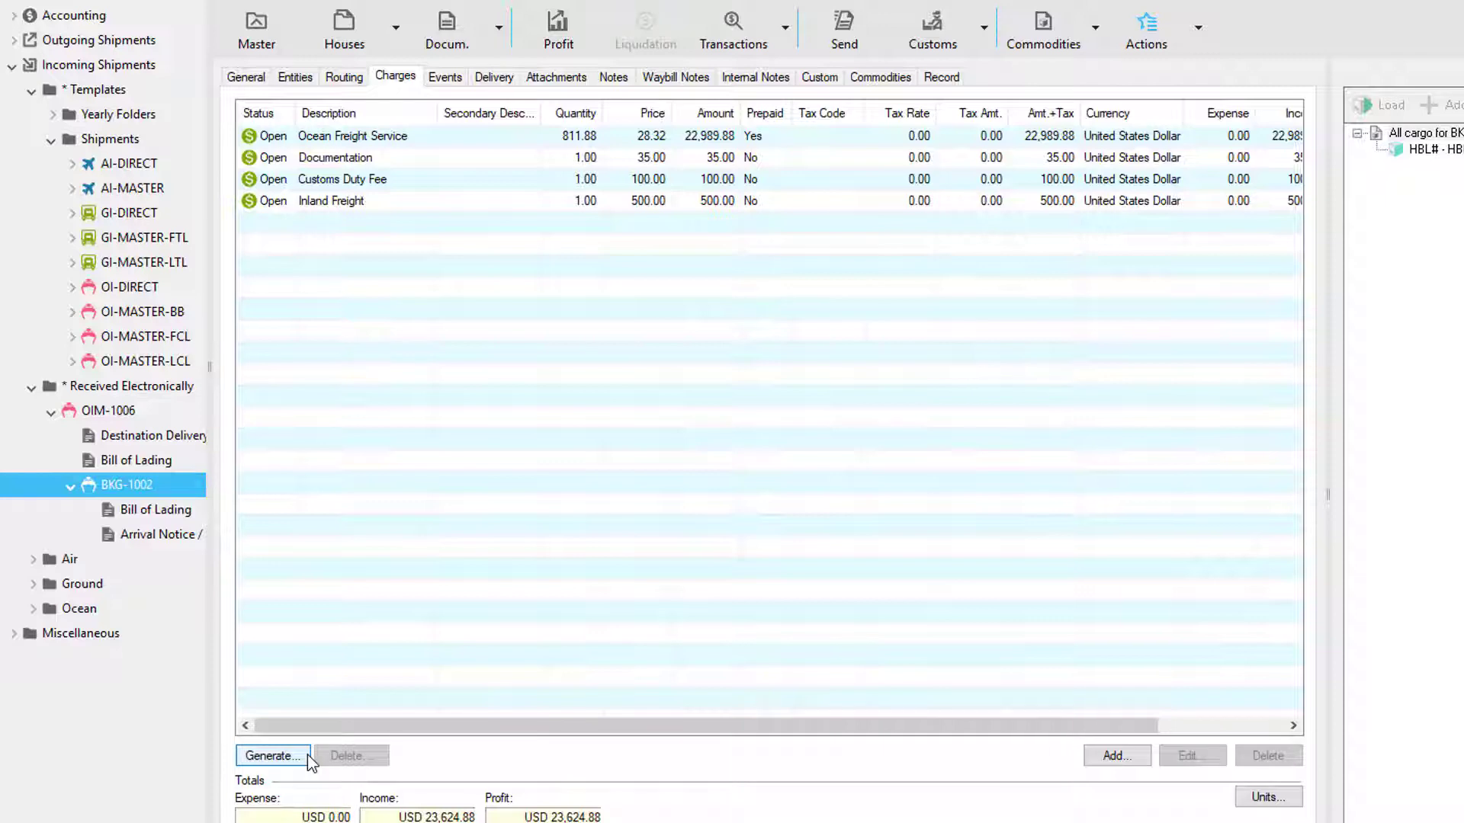
{"action": "left_click", "coordinate": [151, 410]}
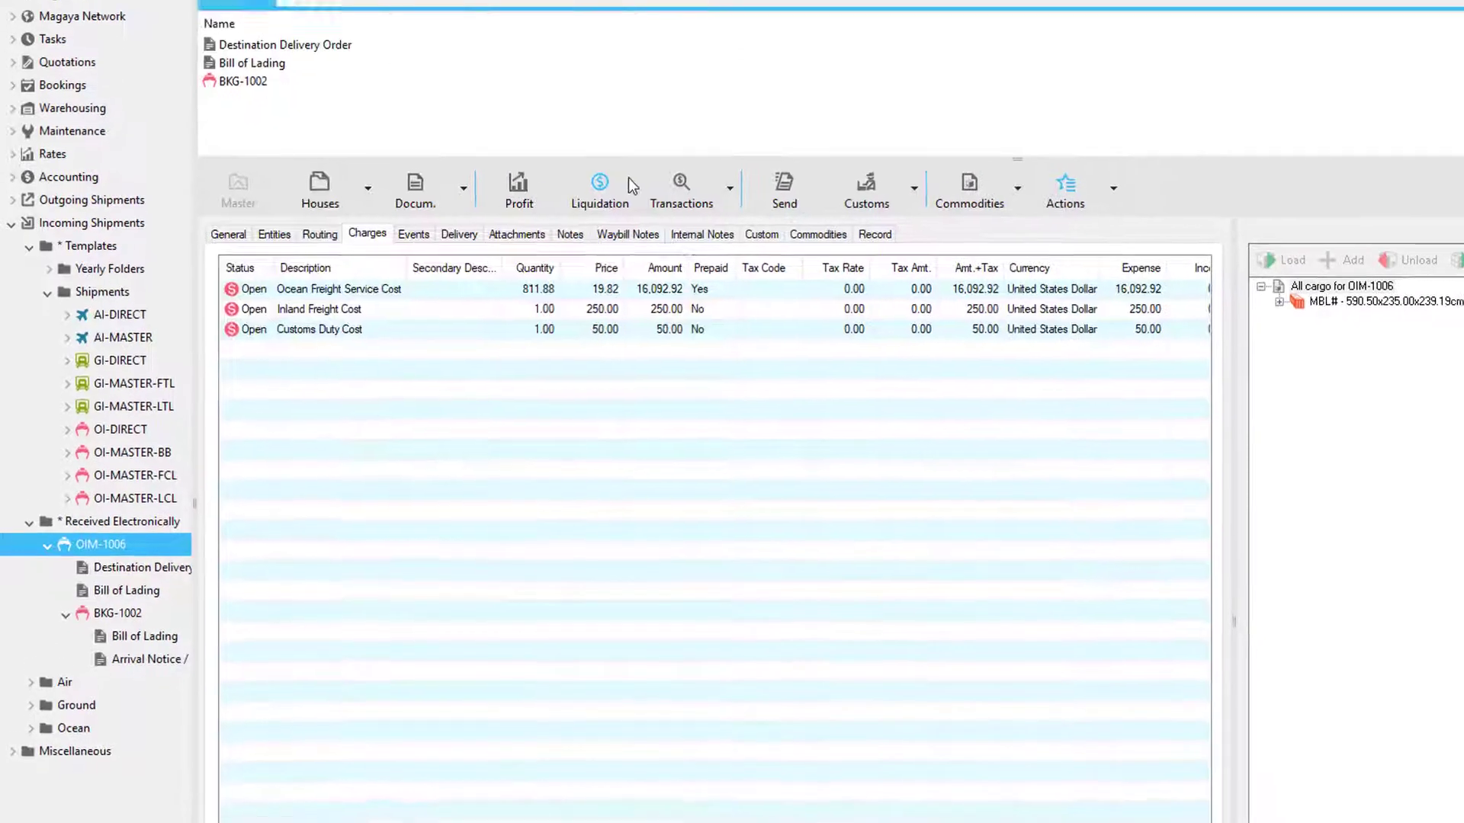
{"action": "left_click", "coordinate": [646, 31]}
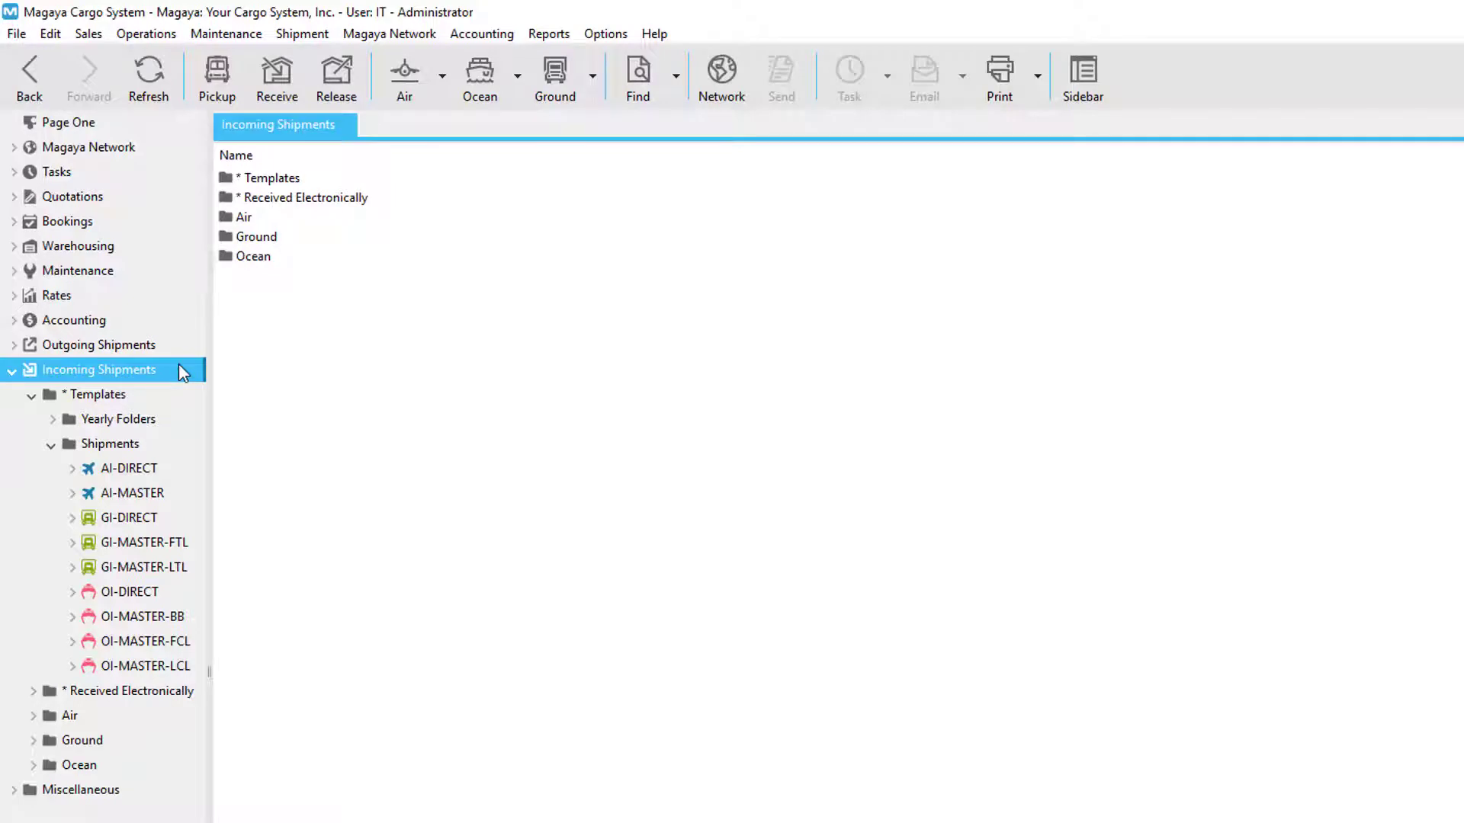
- Review the Incoming liquidation options under Accounting configuration and accept them unchanged
{"action": "left_click", "coordinate": [137, 272]}
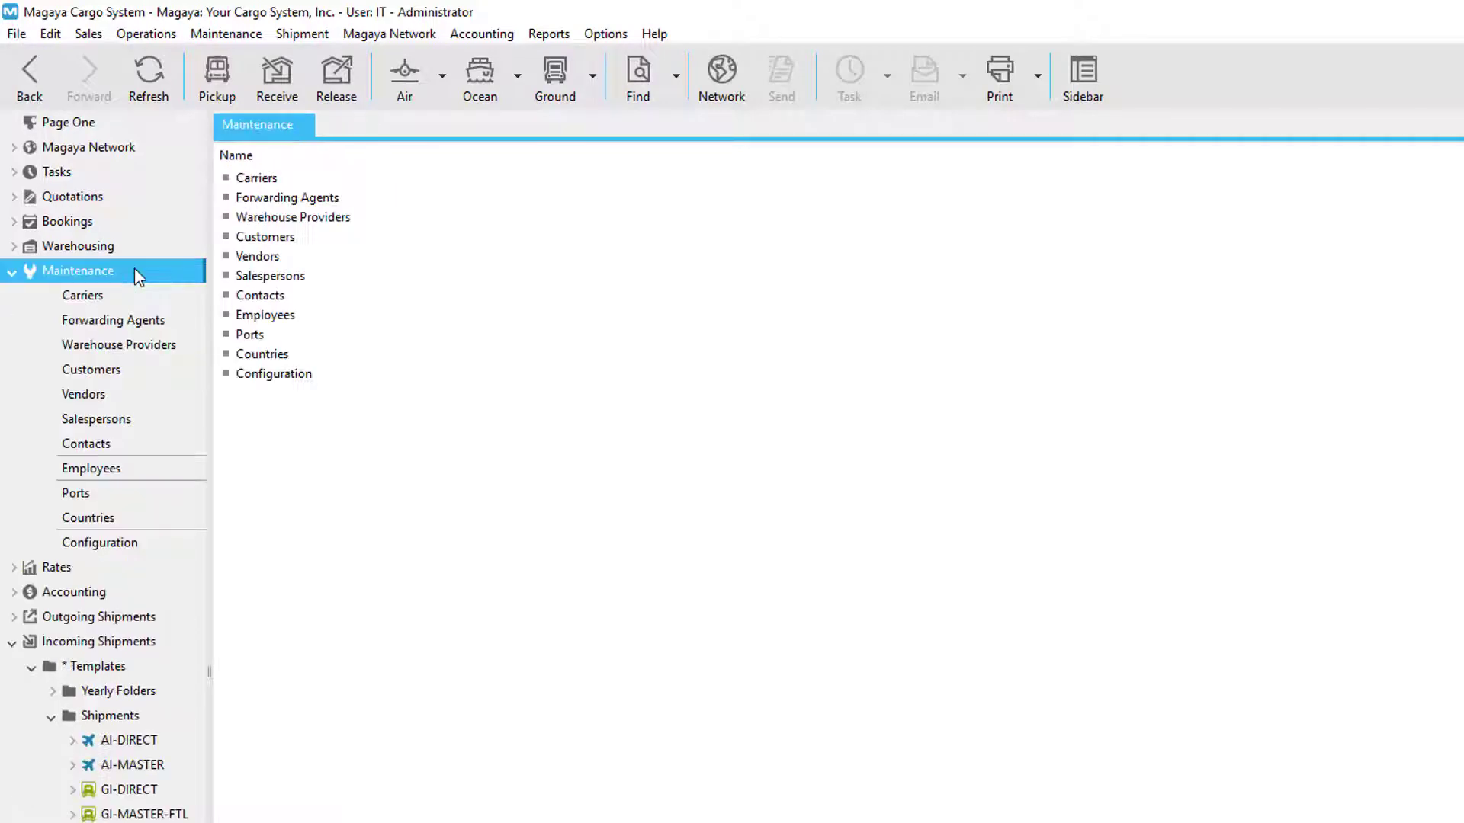
{"action": "left_click", "coordinate": [157, 543]}
{"action": "left_click", "coordinate": [349, 235]}
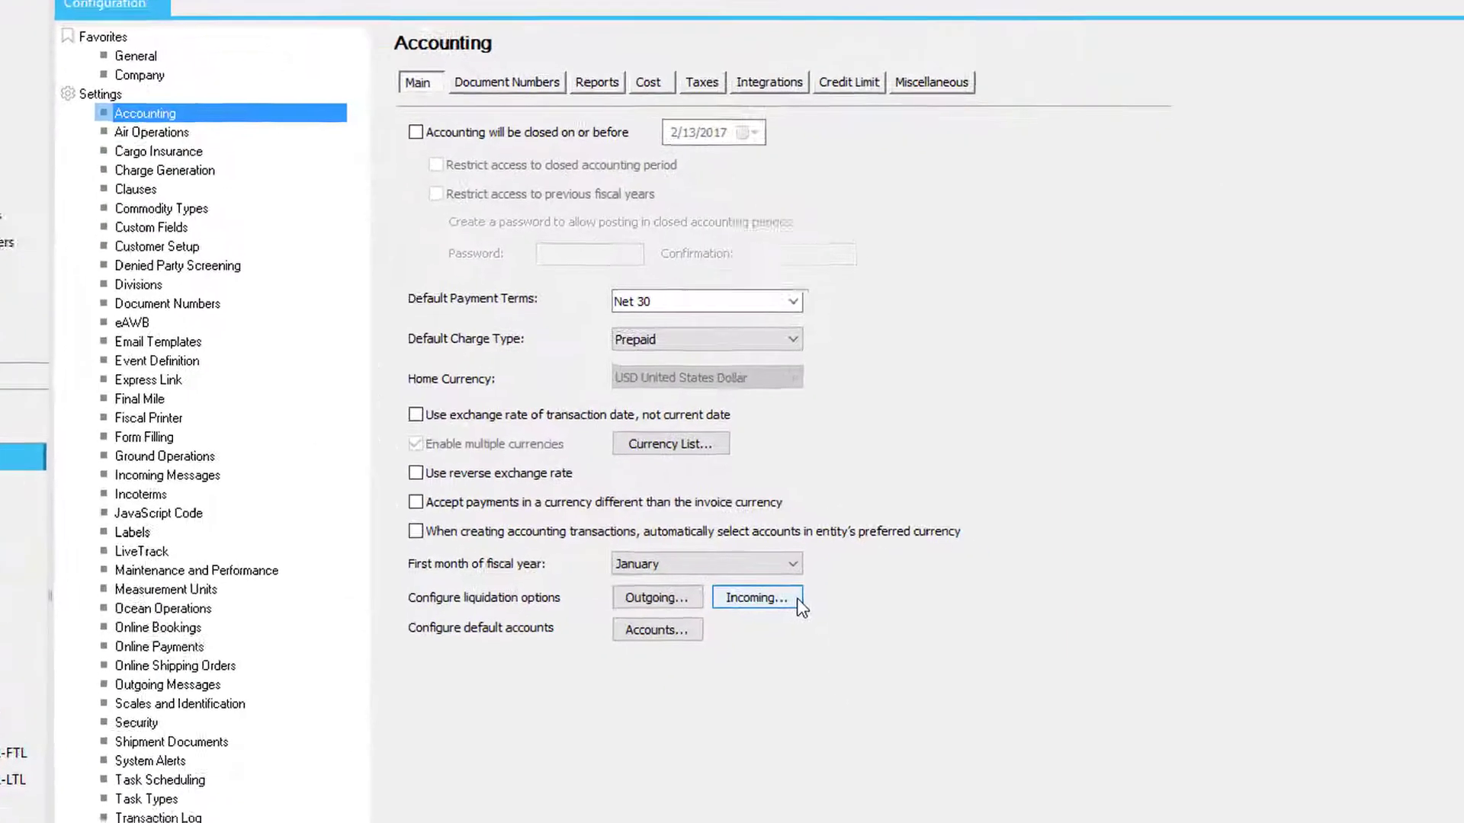
{"action": "left_click", "coordinate": [897, 674]}
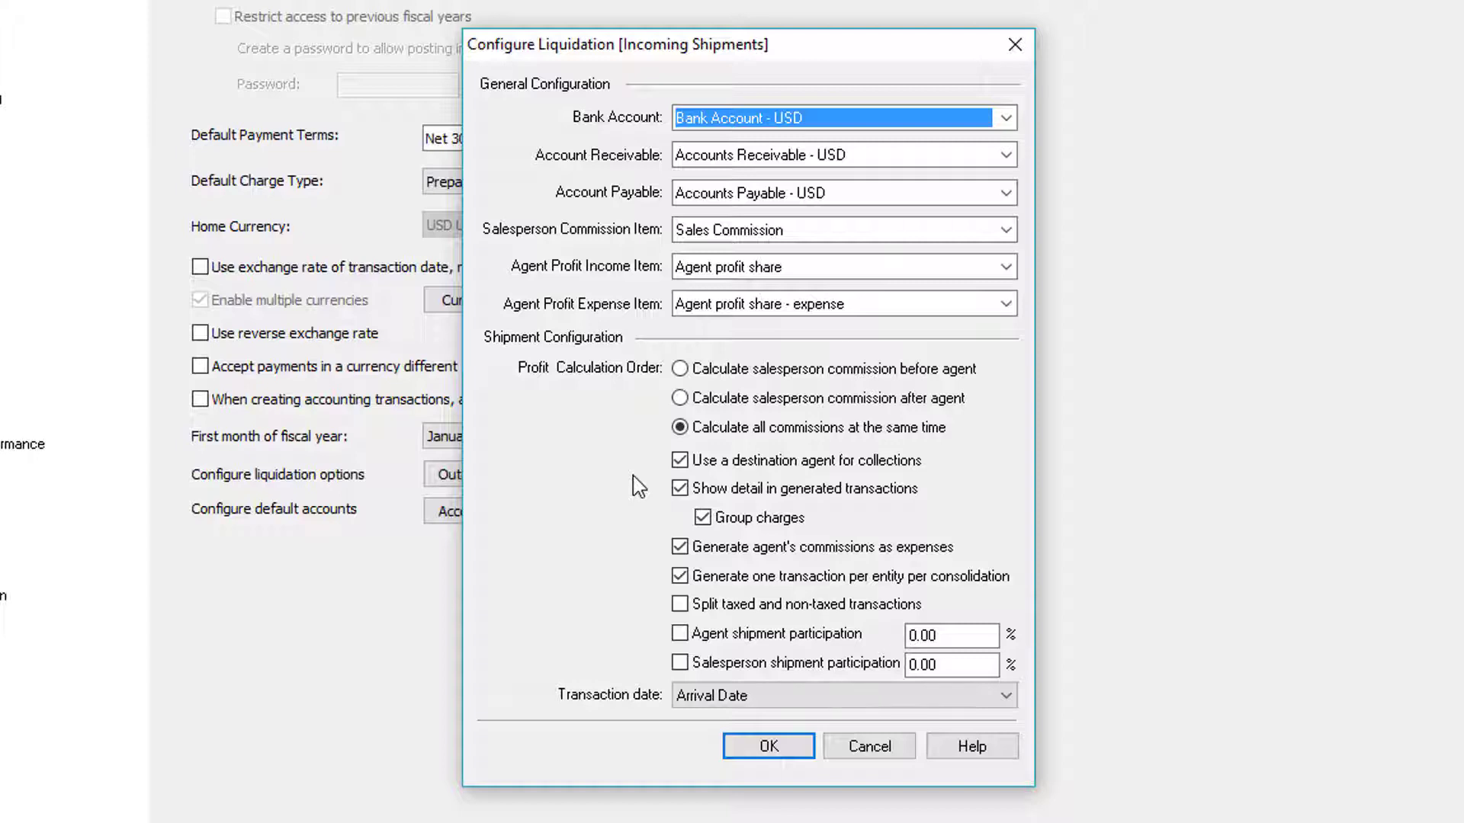
{"action": "key", "text": "Return"}
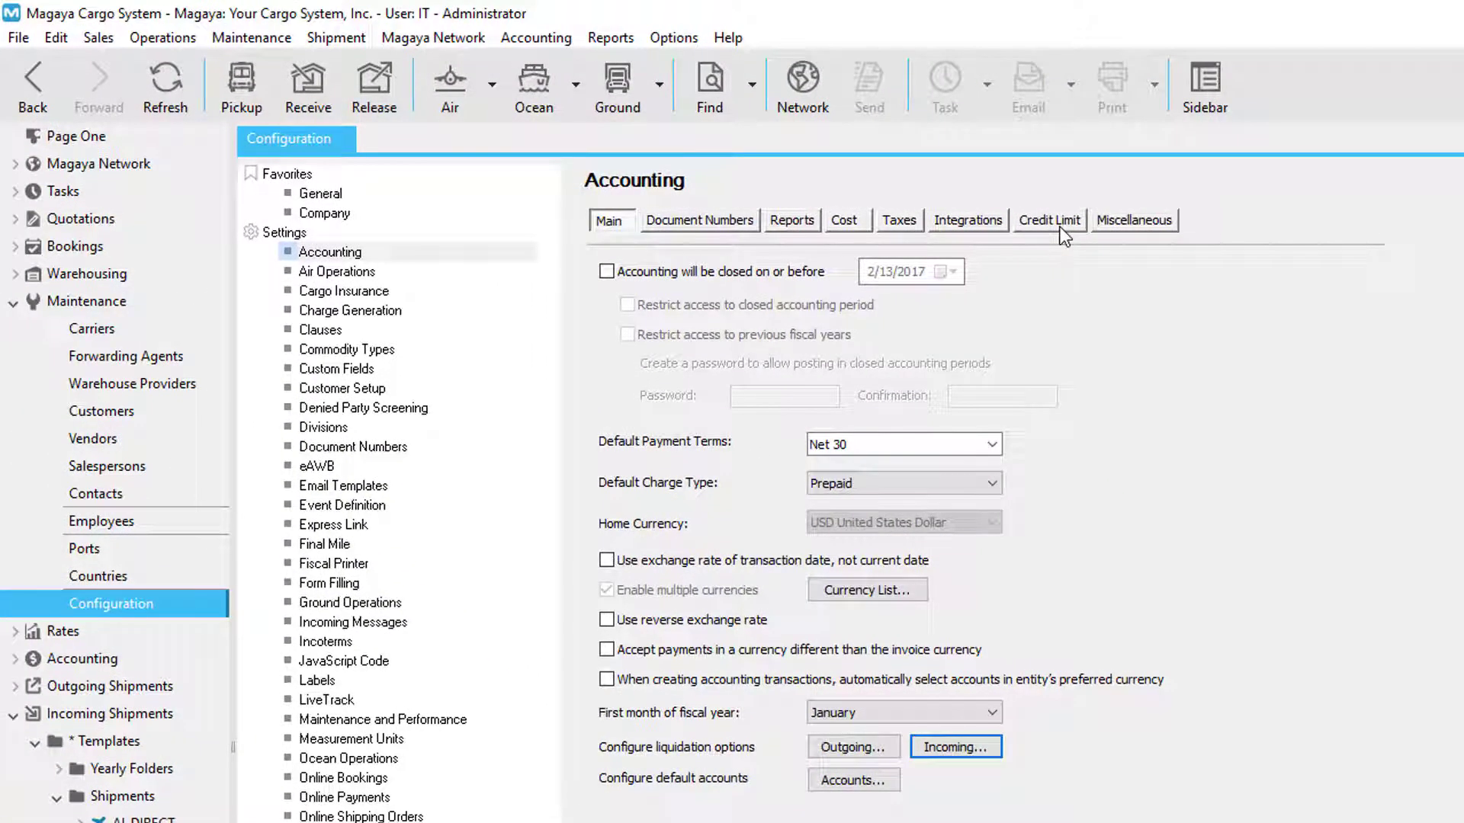
- Check the credit limit rules and Consignee of Tokyo's terms: Net 30, Prepaid, 0.00 USD limit
{"action": "left_click", "coordinate": [1059, 227]}
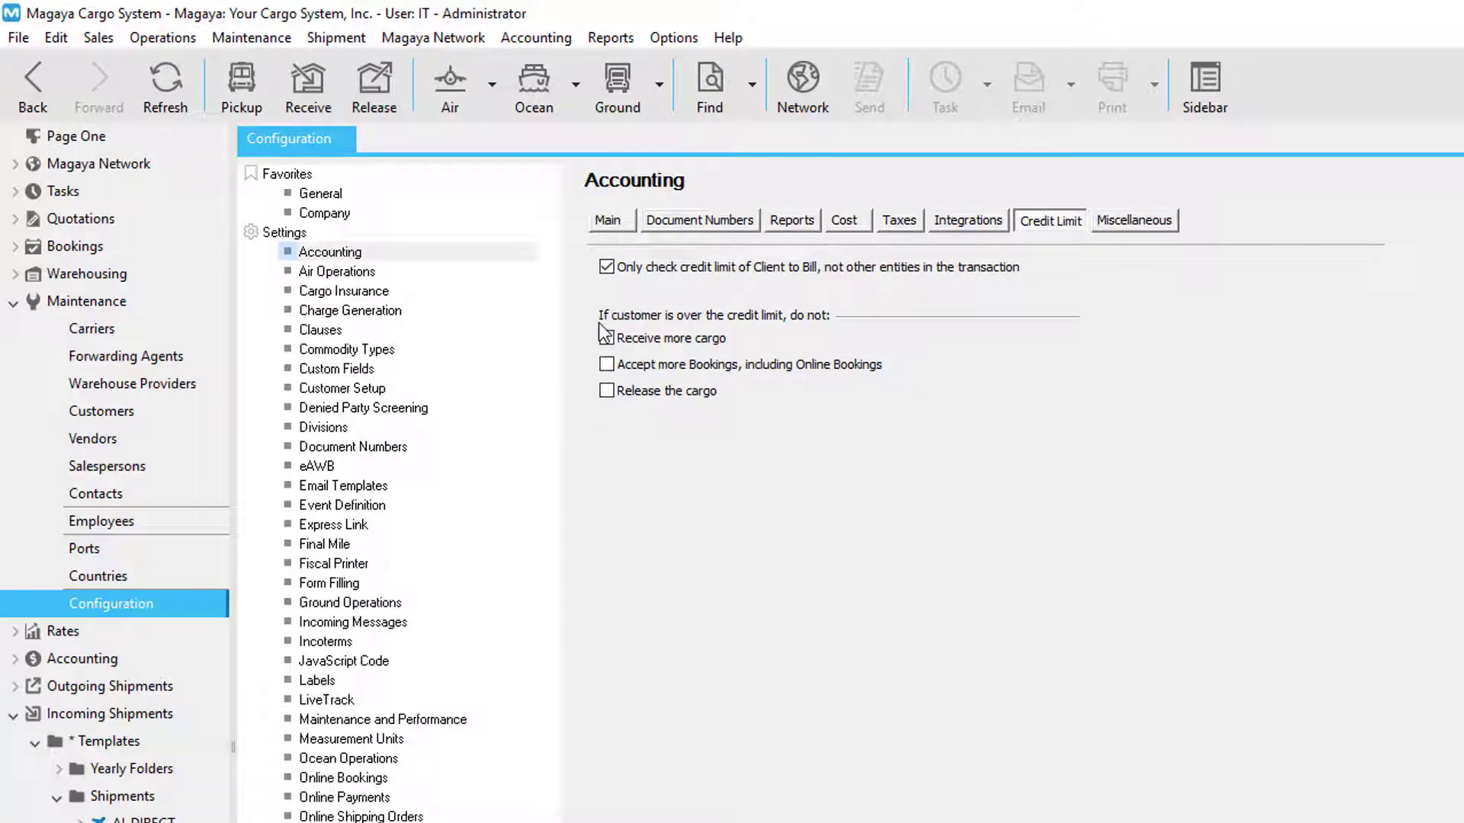
{"action": "left_click", "coordinate": [163, 410]}
{"action": "left_click", "coordinate": [320, 362]}
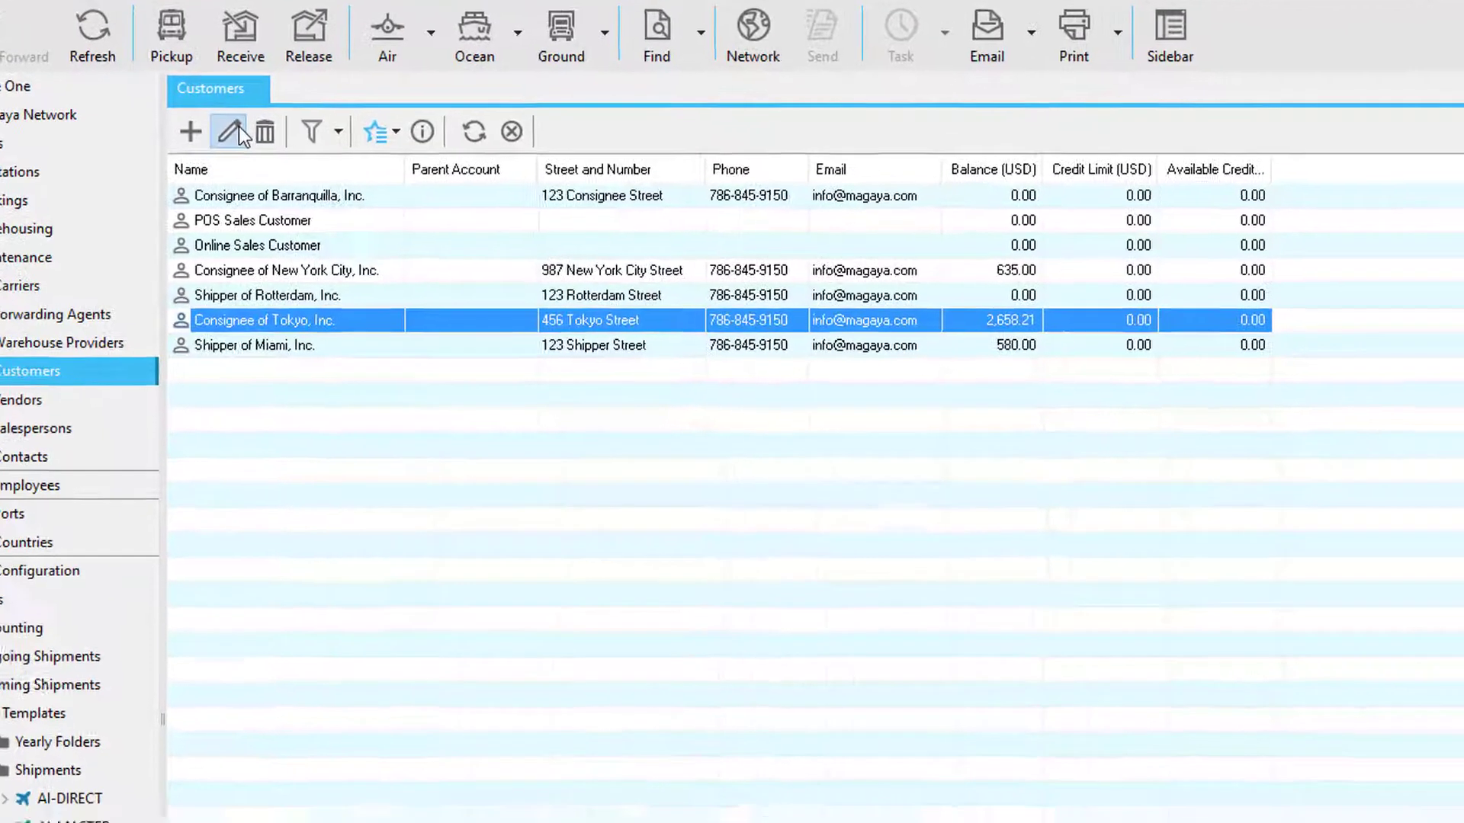
{"action": "left_click", "coordinate": [296, 180]}
{"action": "left_click", "coordinate": [1317, 446]}
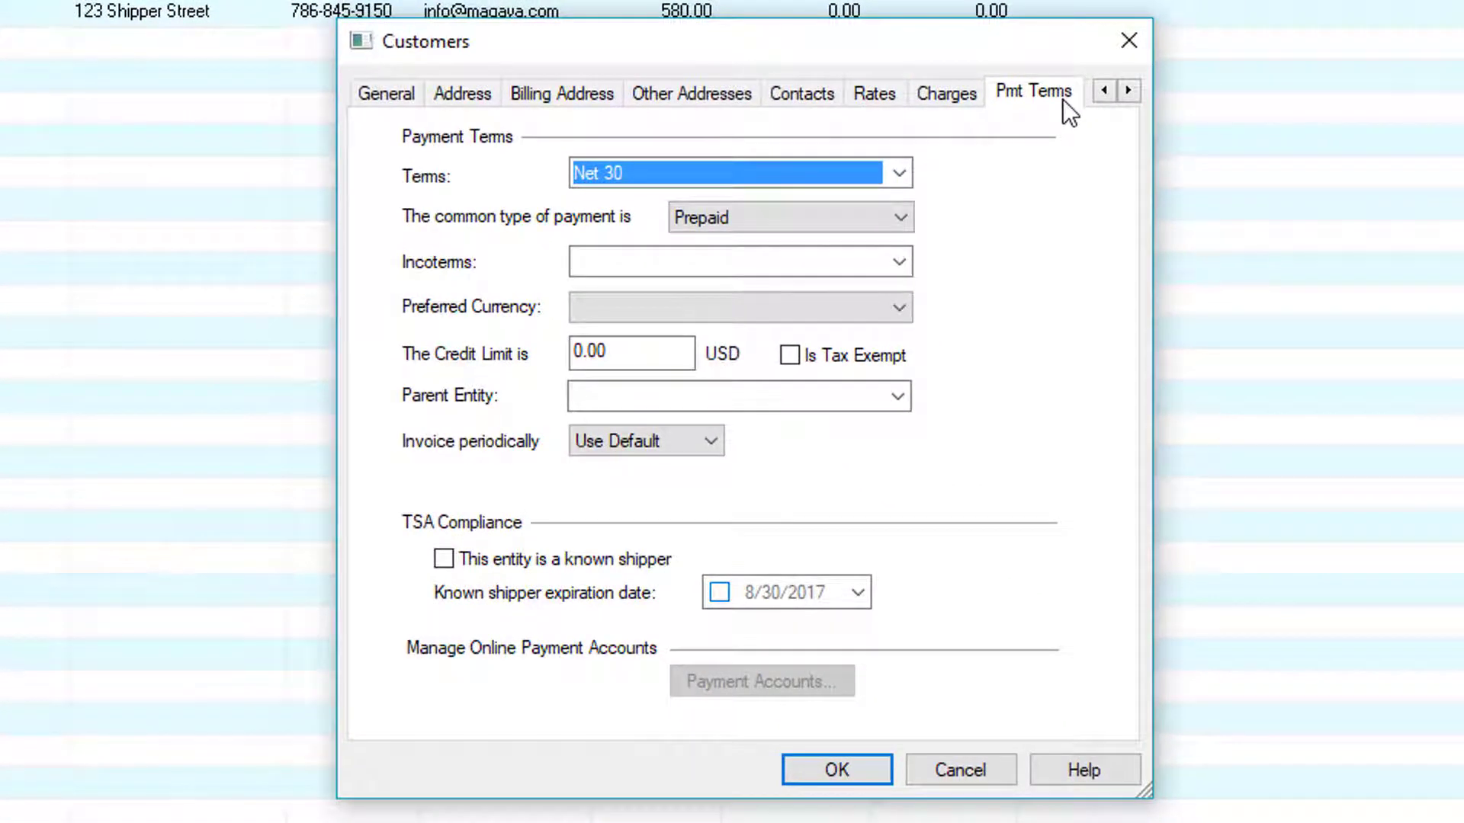
{"action": "left_click", "coordinate": [575, 354]}
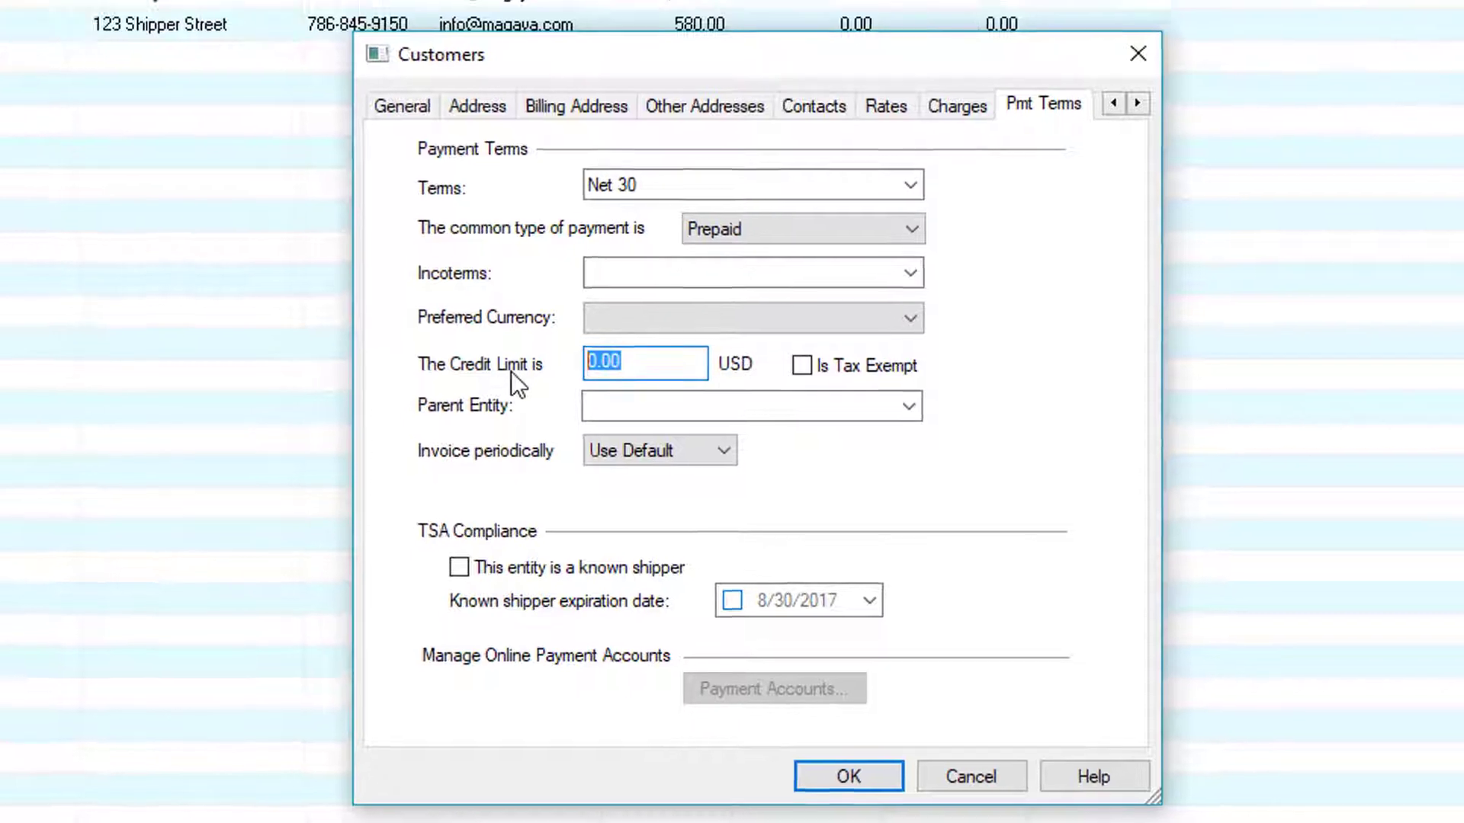
{"action": "key", "text": "Return"}
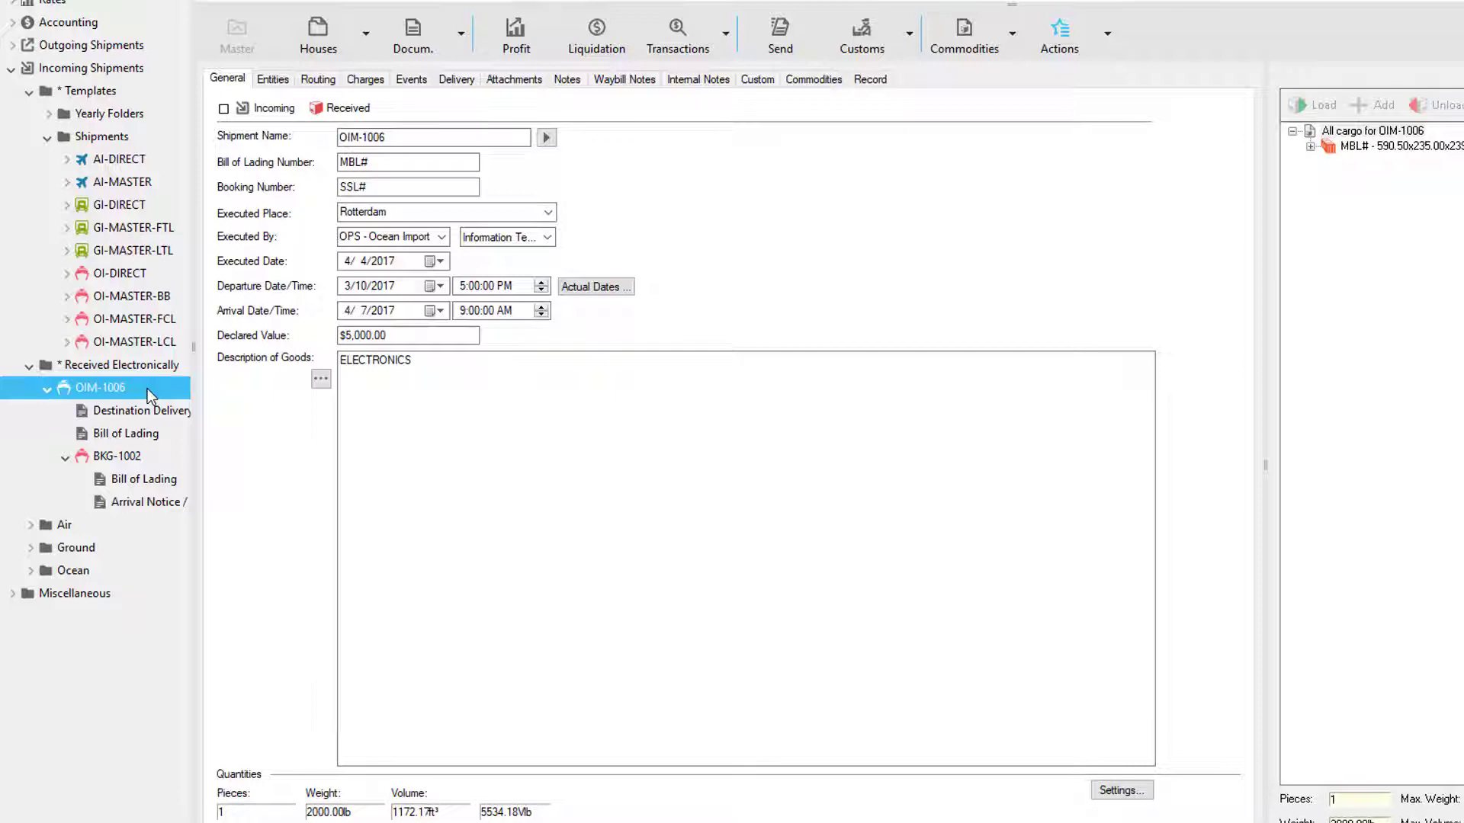
- Compare the addable charge types for OIM-1006 and BKG-1002, then open OIM-1006's USD liquidation
{"action": "left_click", "coordinate": [376, 80]}
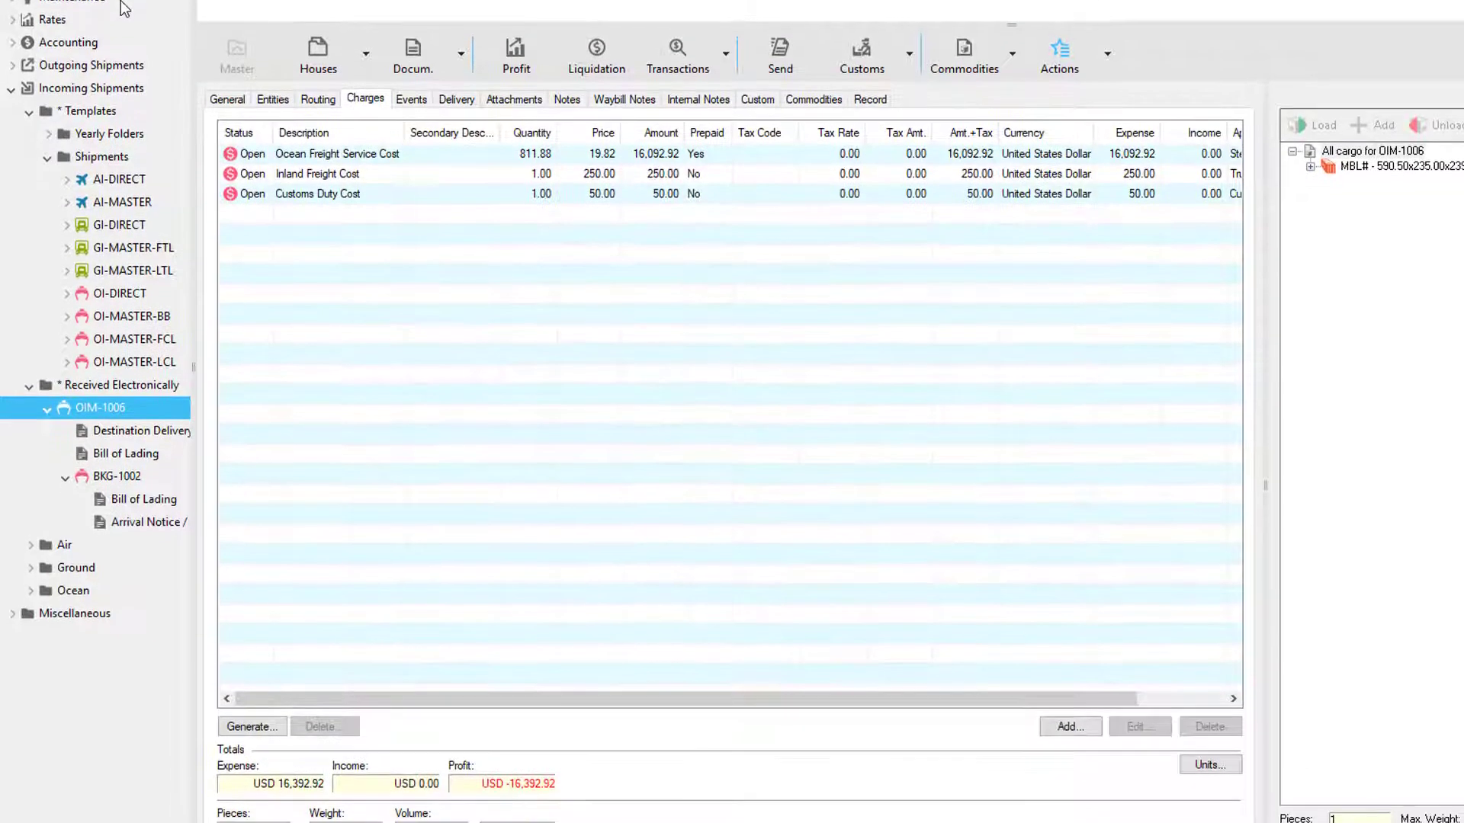
{"action": "left_click", "coordinate": [1060, 738]}
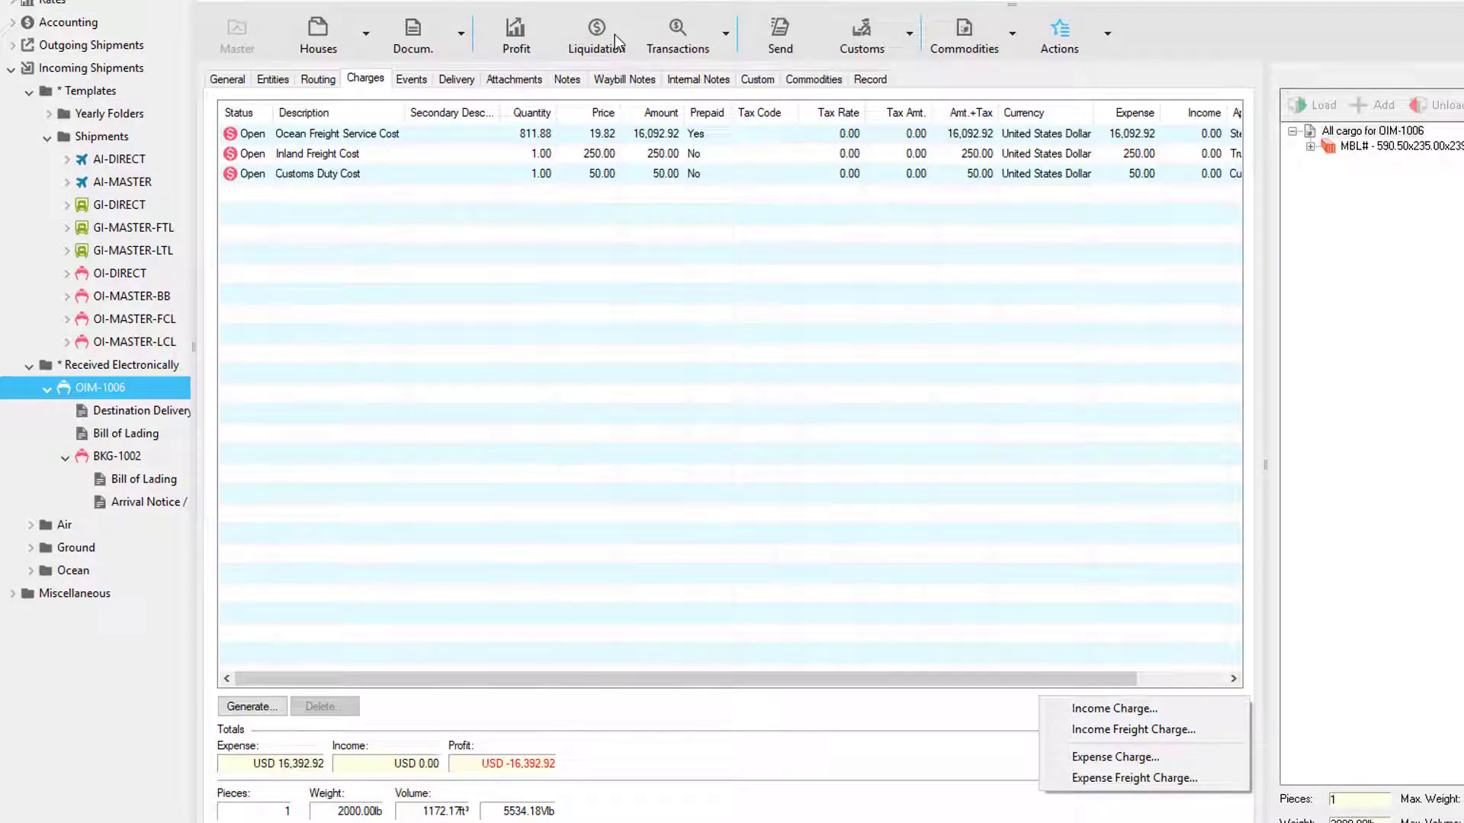
{"action": "left_click", "coordinate": [153, 454]}
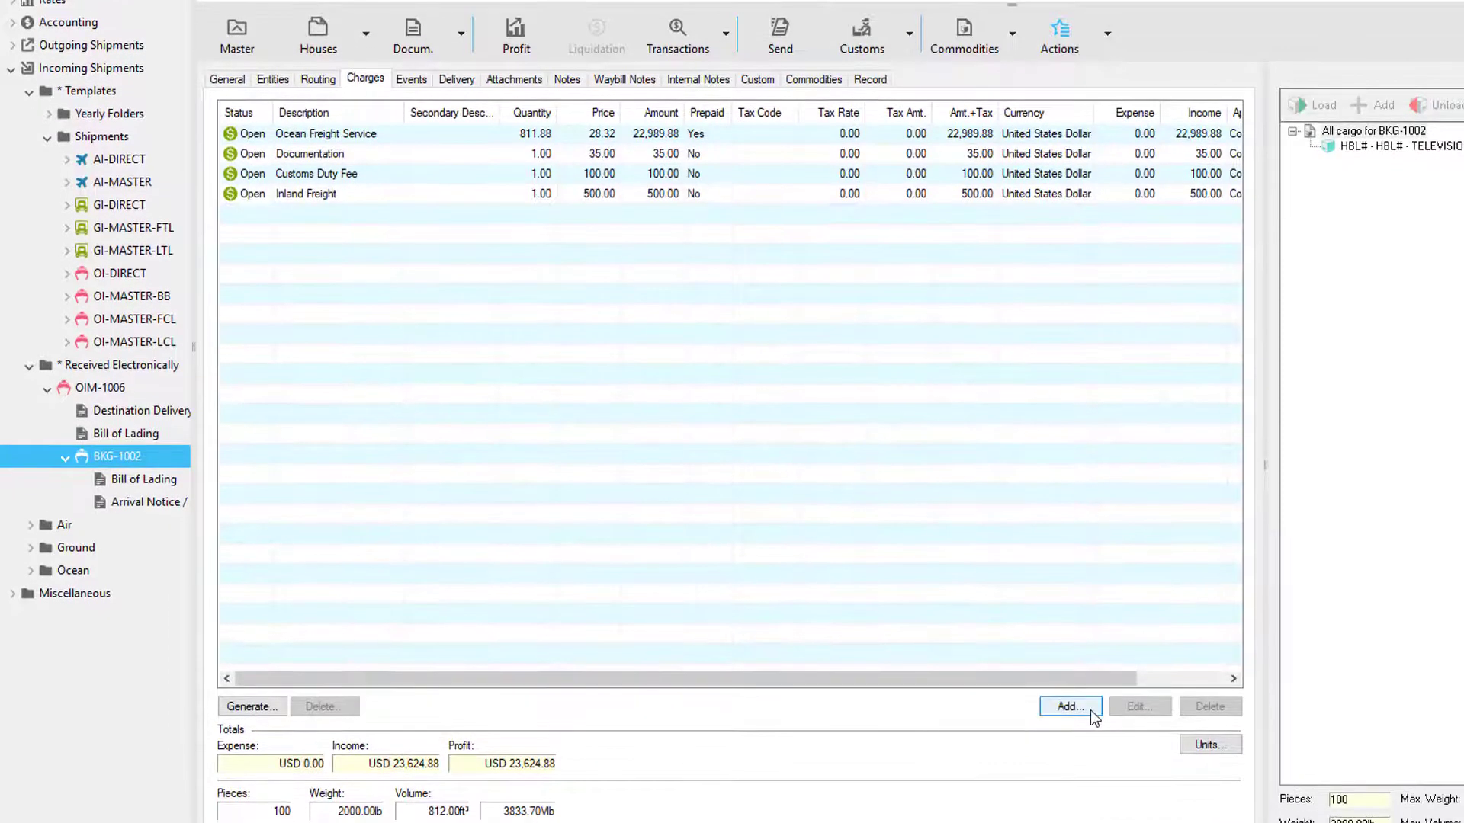
{"action": "left_click", "coordinate": [1070, 706]}
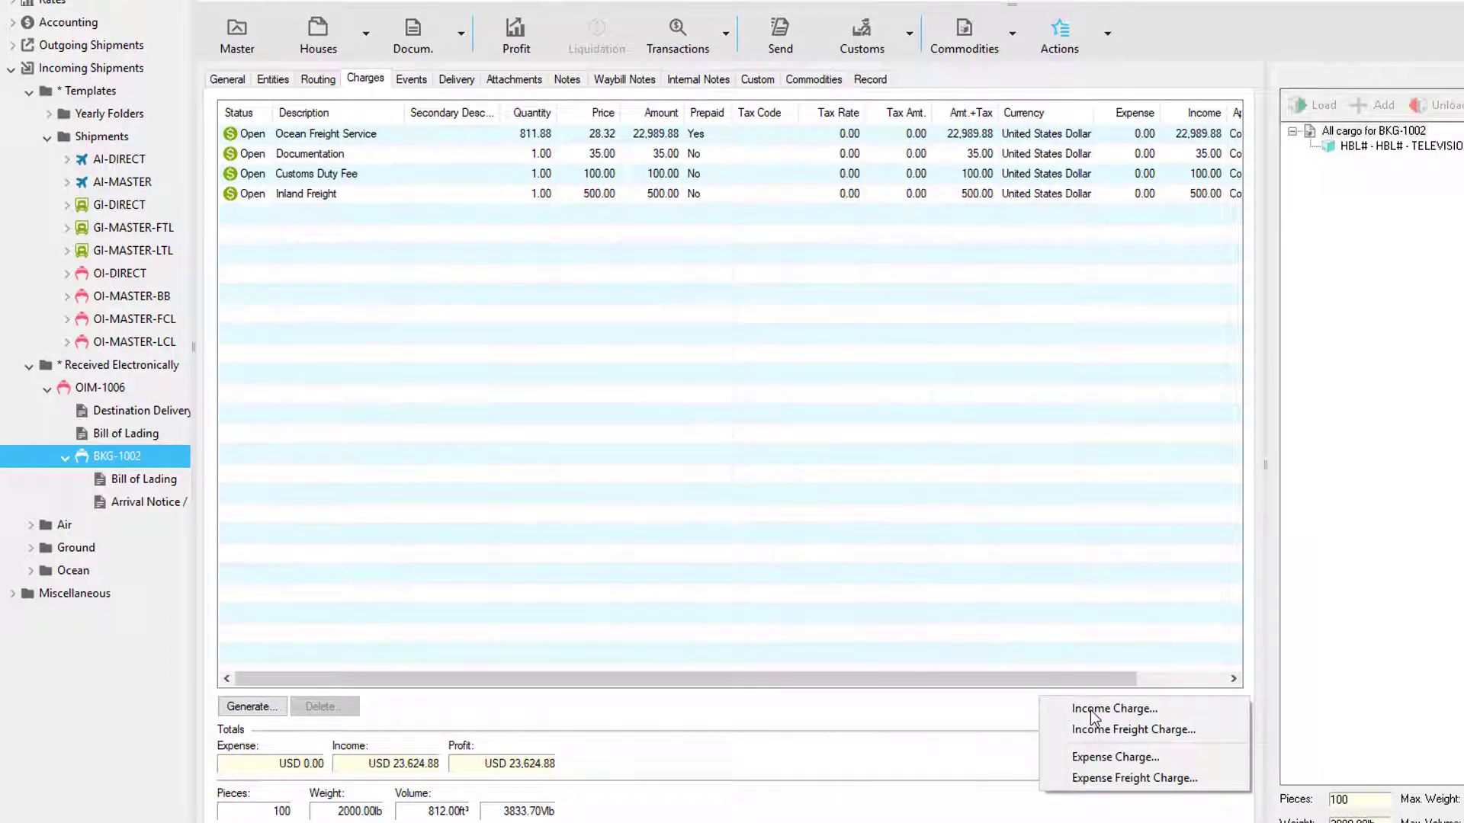
{"action": "key", "text": "Escape"}
{"action": "left_click", "coordinate": [143, 384]}
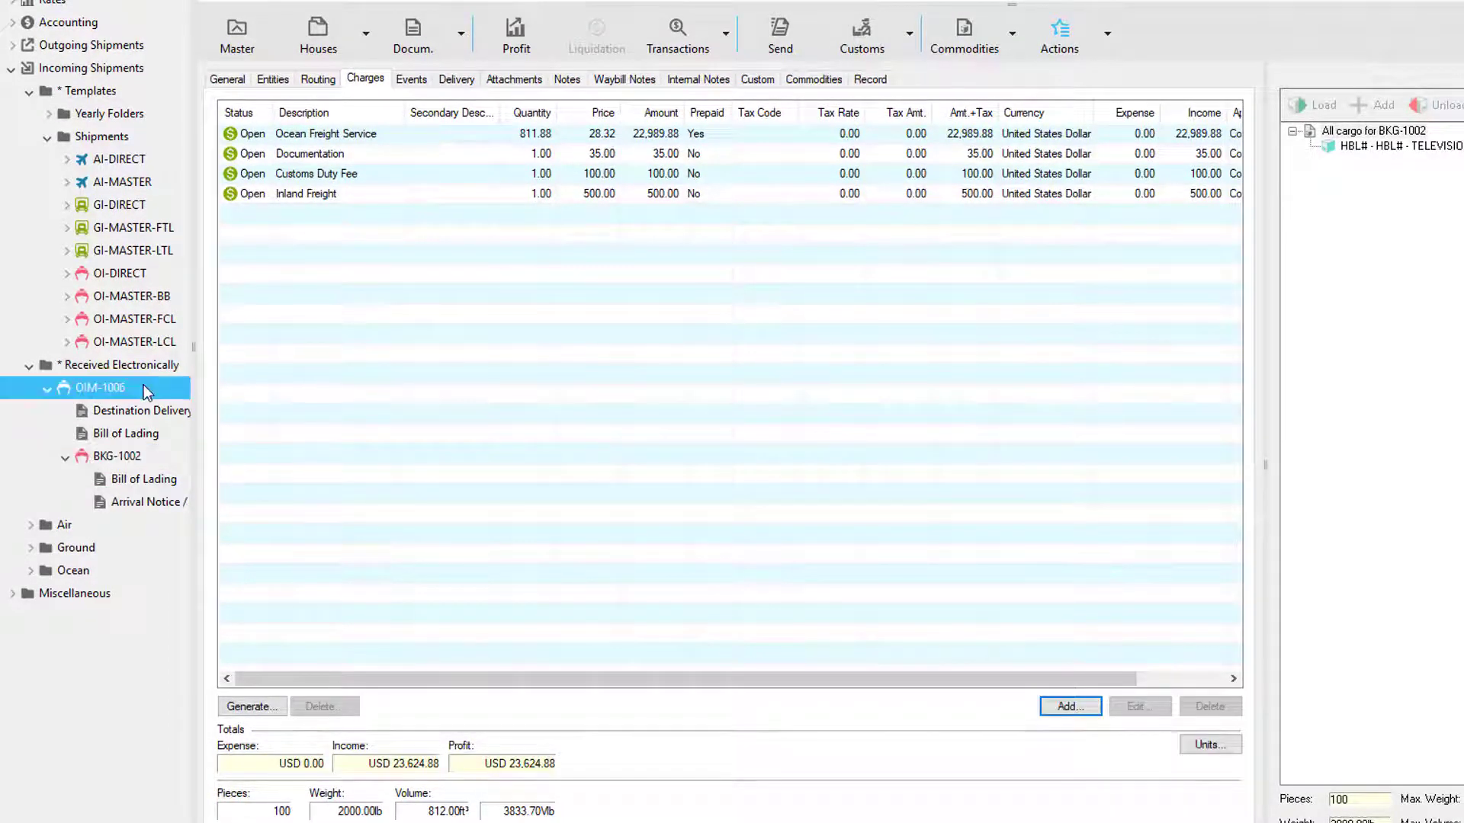
{"action": "left_click", "coordinate": [613, 27]}
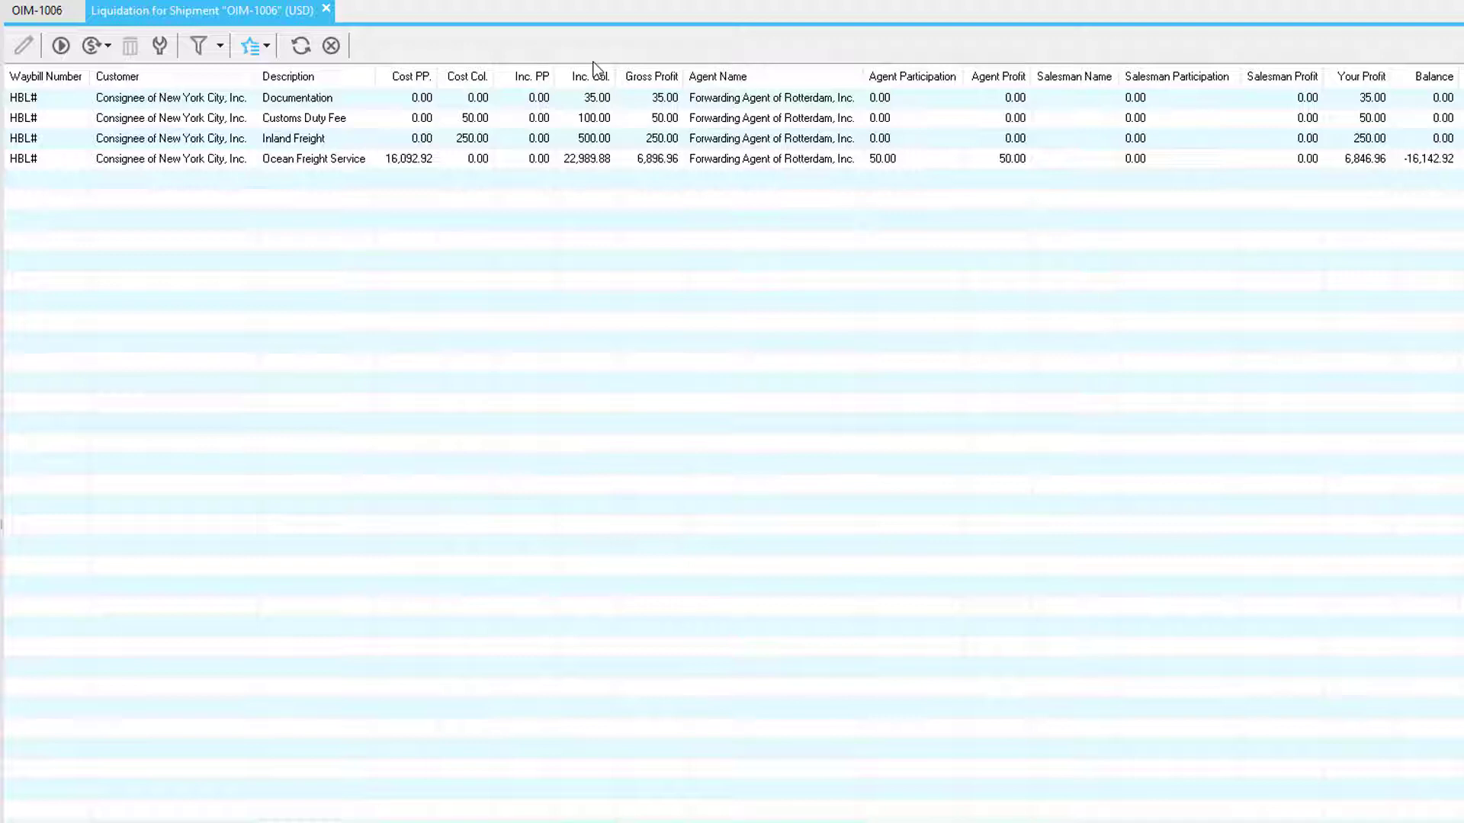
{"action": "left_click", "coordinate": [922, 160]}
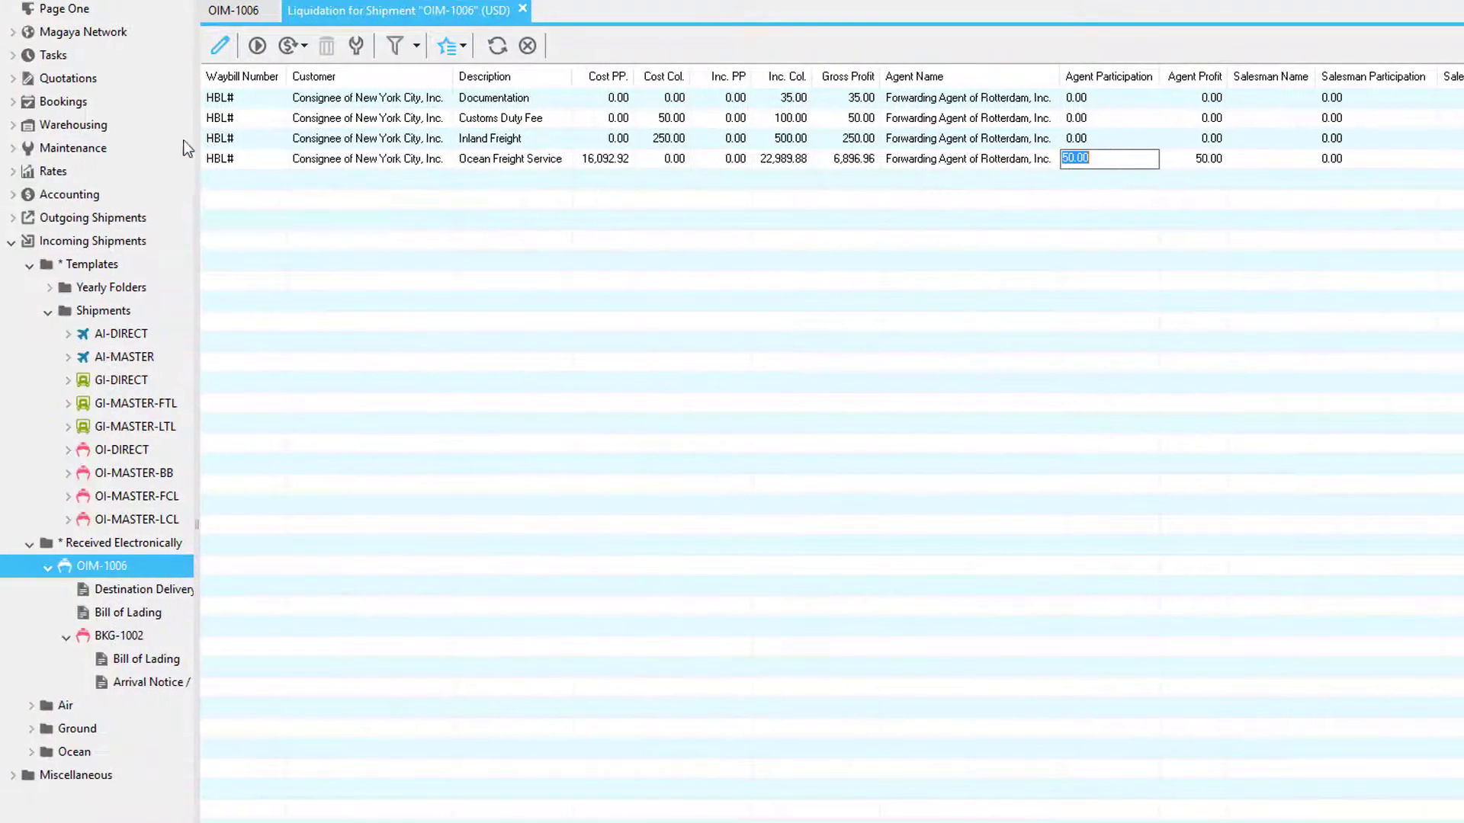
{"action": "left_click", "coordinate": [1223, 160]}
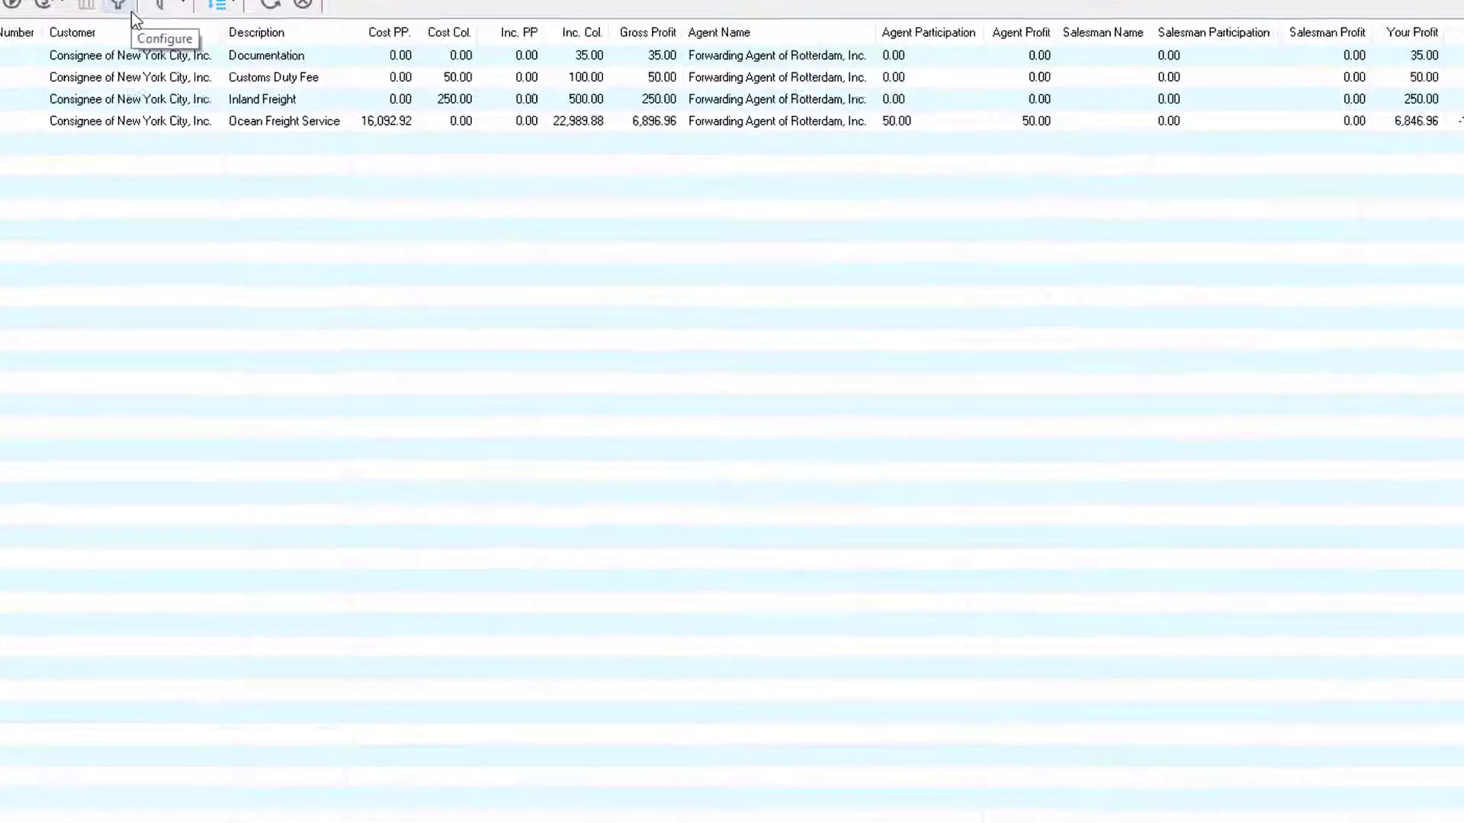
- Keep the destination agent for collections and set the liquidation's transaction date to Arrival Date
{"action": "left_click", "coordinate": [159, 45]}
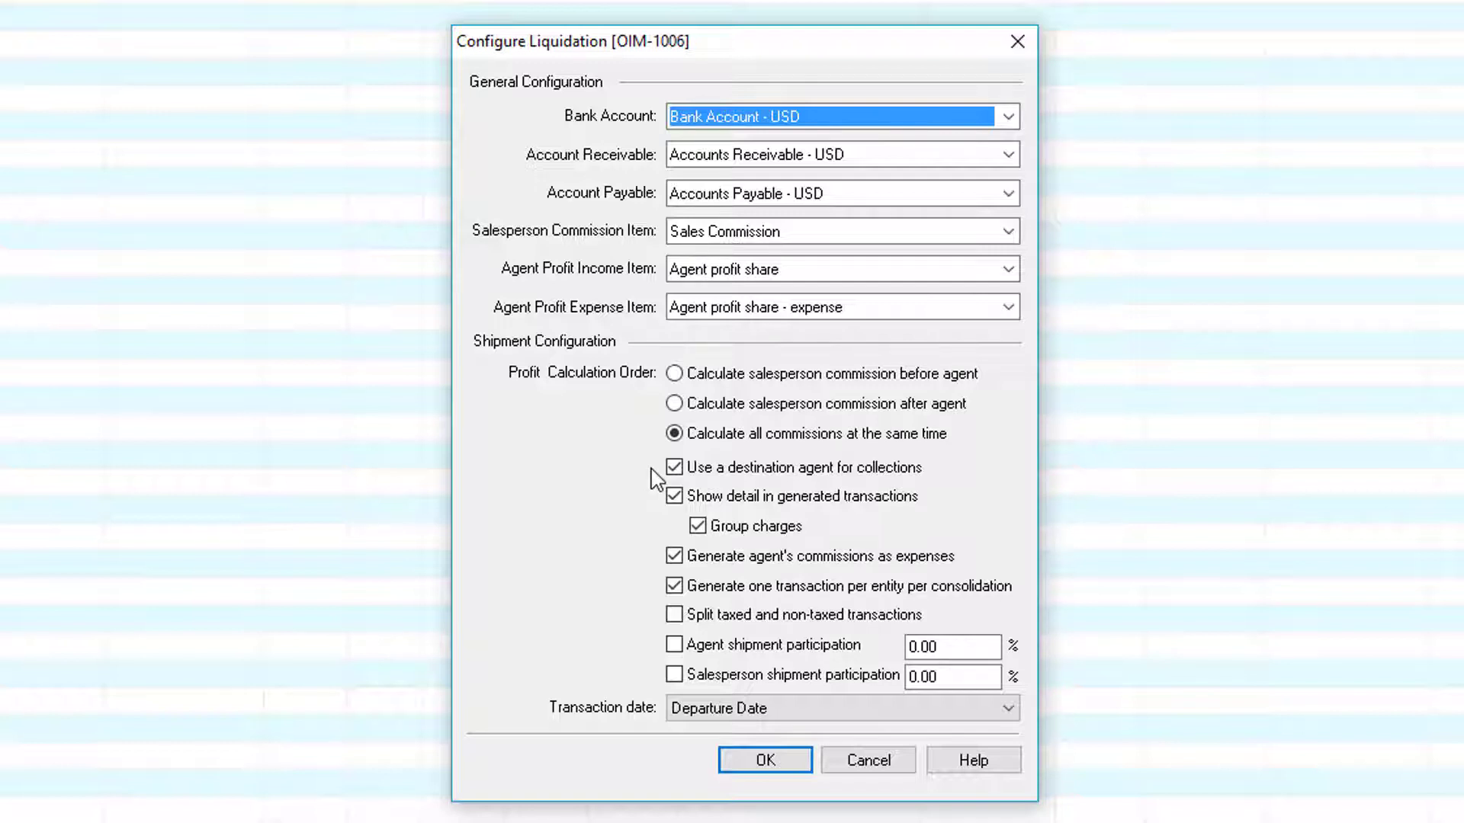
{"action": "left_click", "coordinate": [680, 473]}
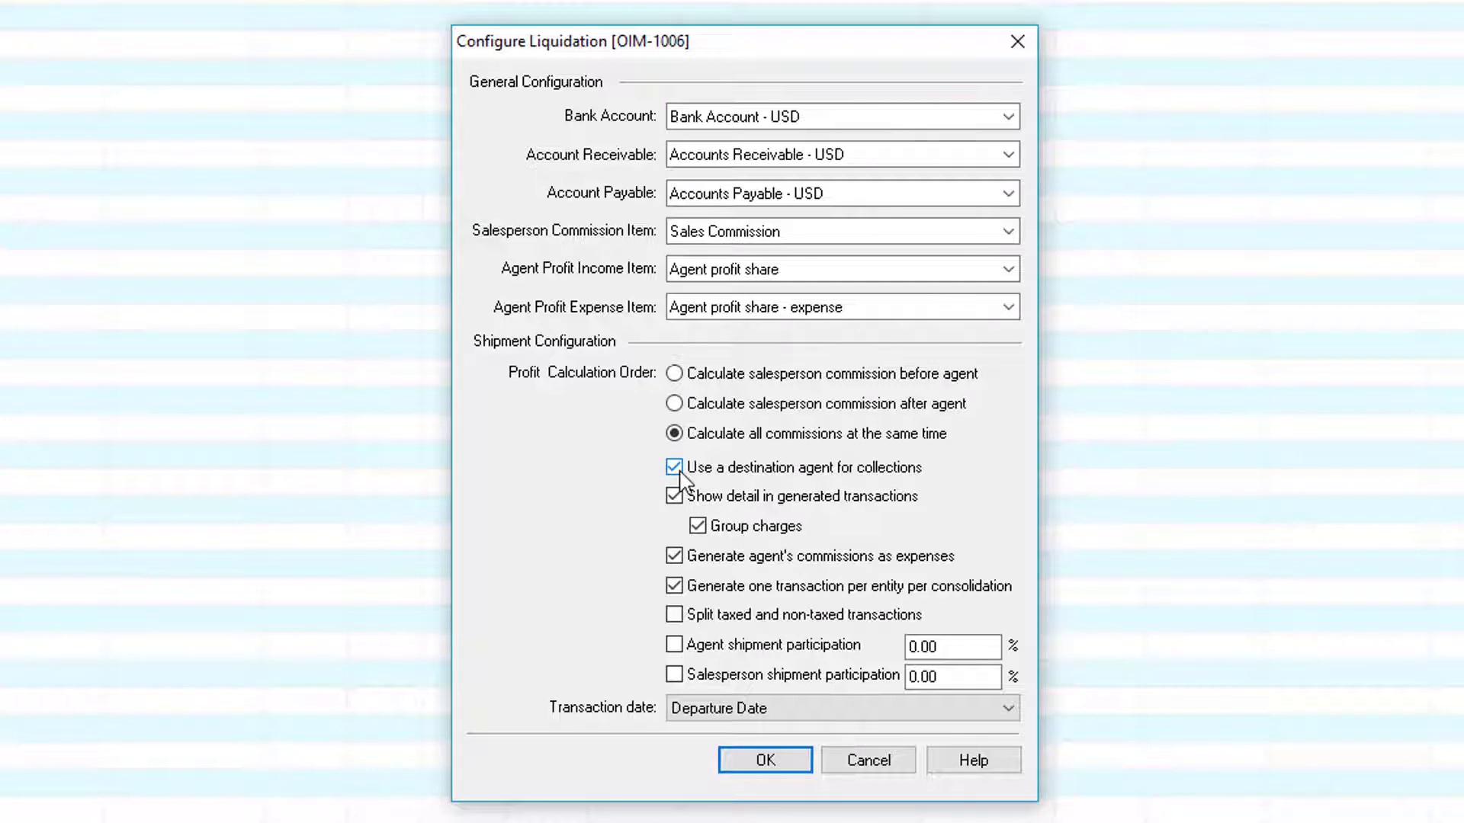
{"action": "left_click", "coordinate": [678, 470]}
{"action": "left_click", "coordinate": [675, 468]}
{"action": "left_click", "coordinate": [732, 709]}
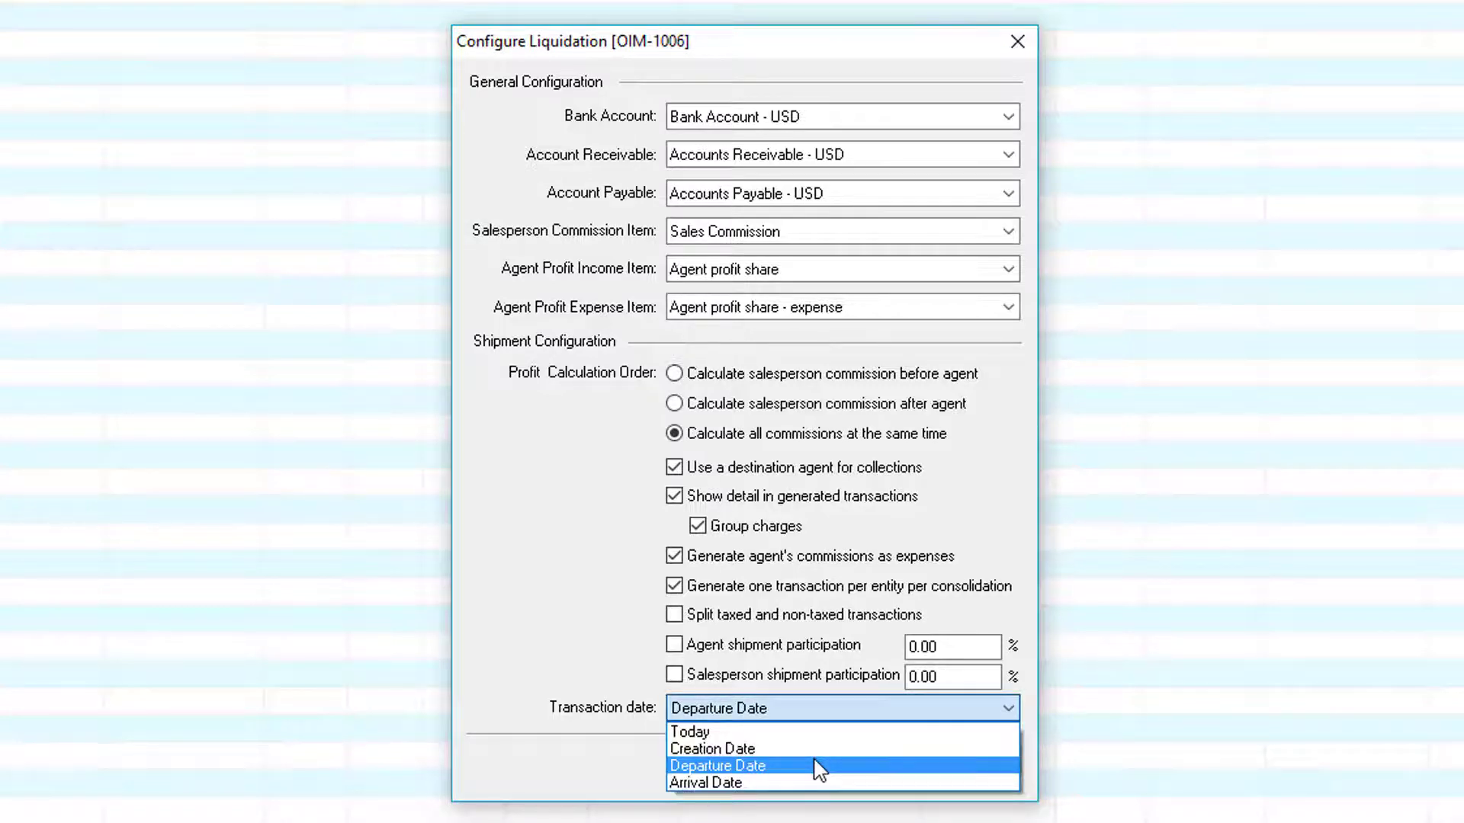
{"action": "left_click", "coordinate": [793, 782]}
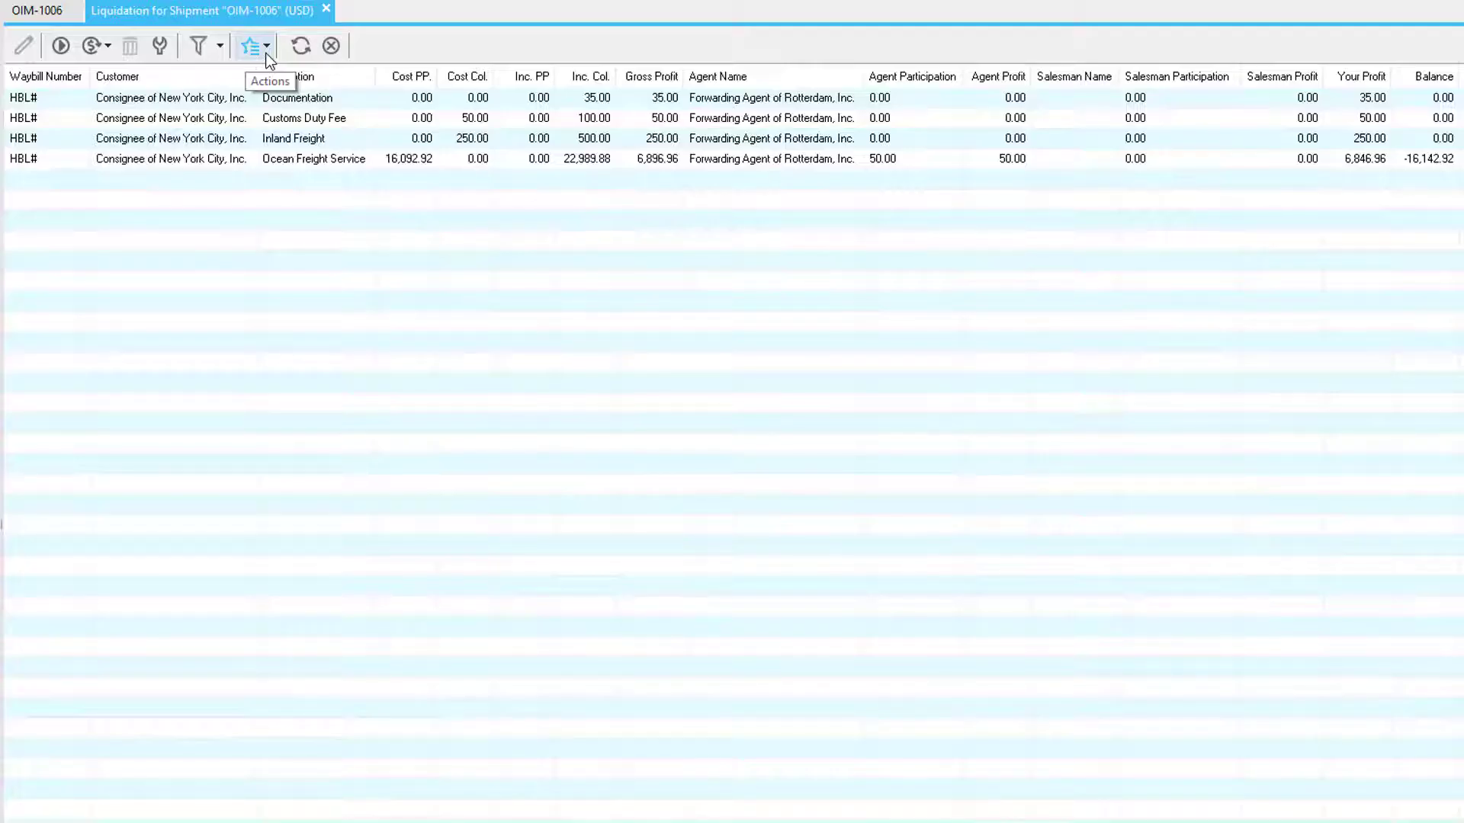
- Browse the liquidation's actions list without choosing anything
{"action": "left_click", "coordinate": [266, 55]}
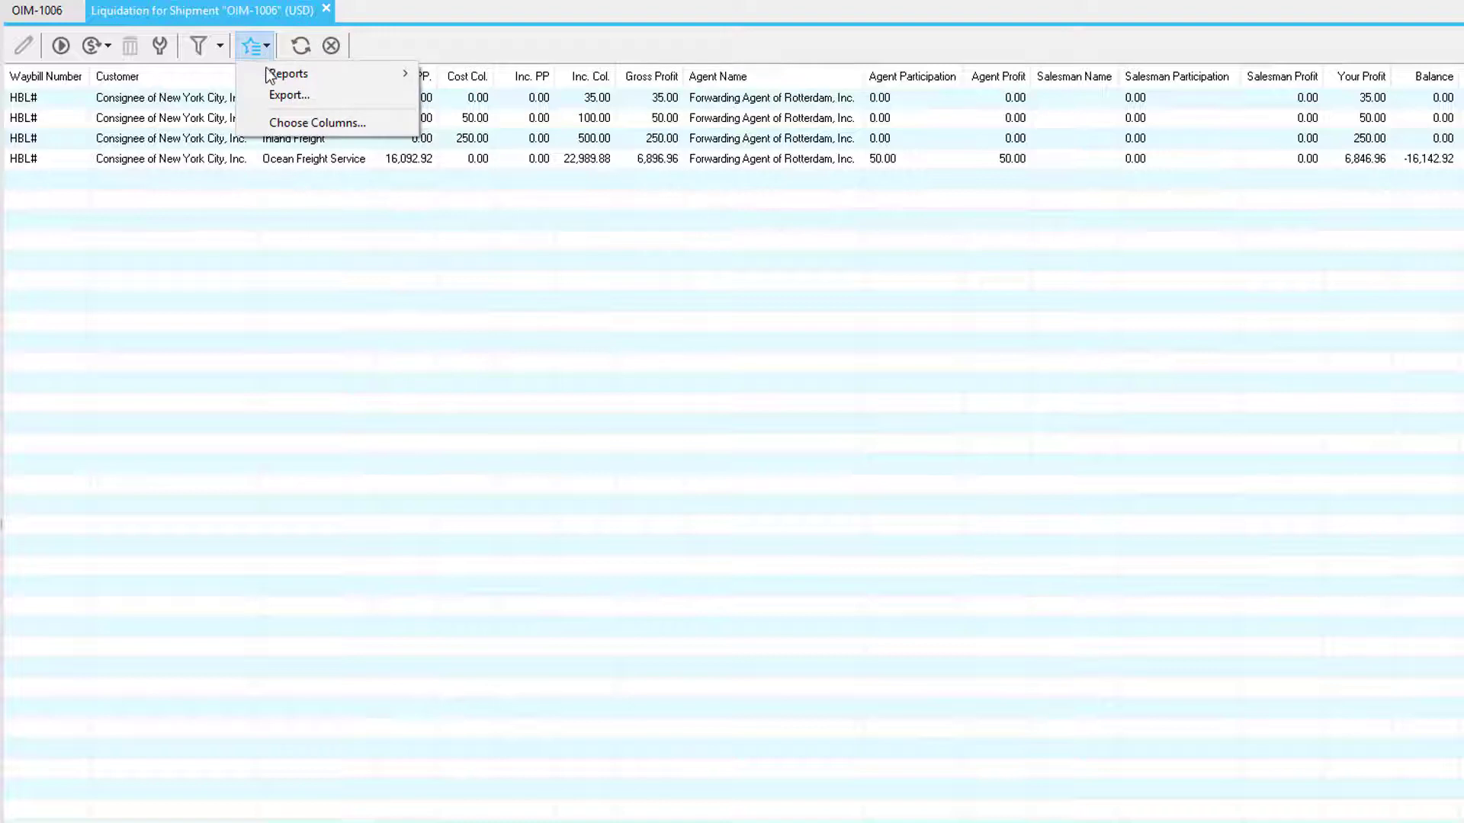
{"action": "mouse_move", "coordinate": [266, 68]}
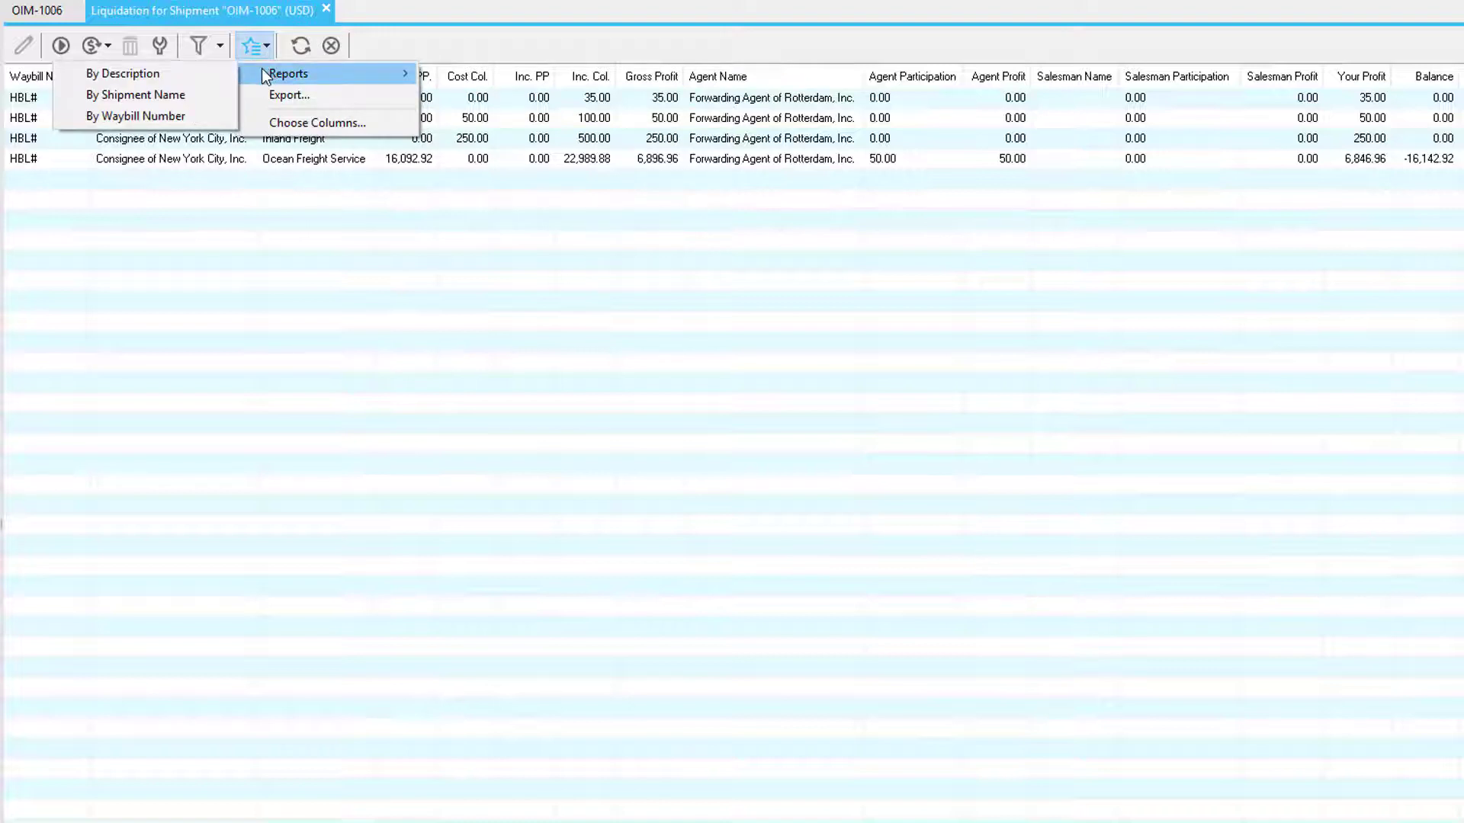
{"action": "left_click", "coordinate": [158, 195]}
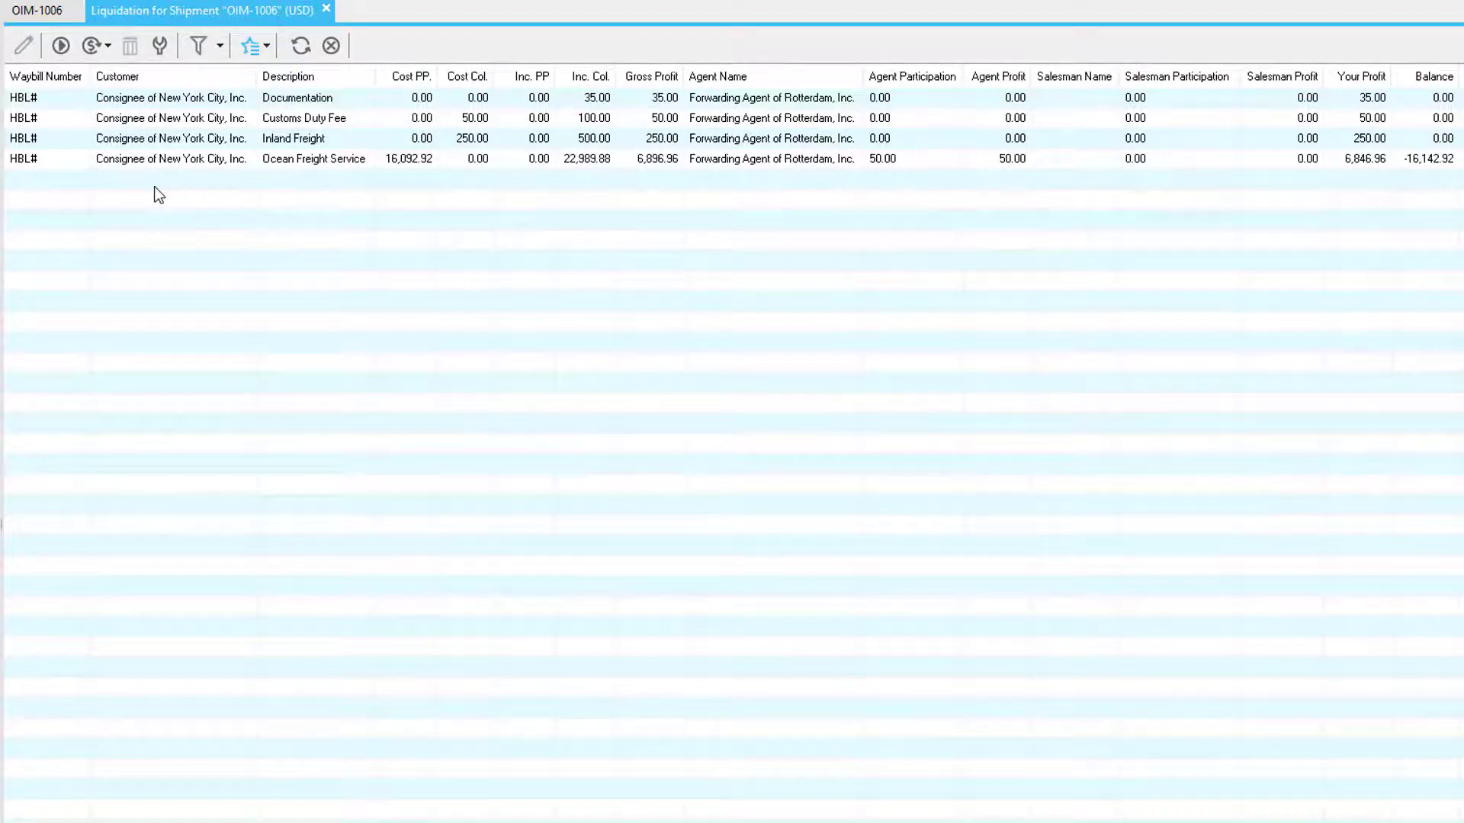
- Generate and accept BILL-1013, BILL-1014, invoice INV-1013 and credit memo INV-1014, dated 08/30/2017
{"action": "left_click", "coordinate": [72, 58]}
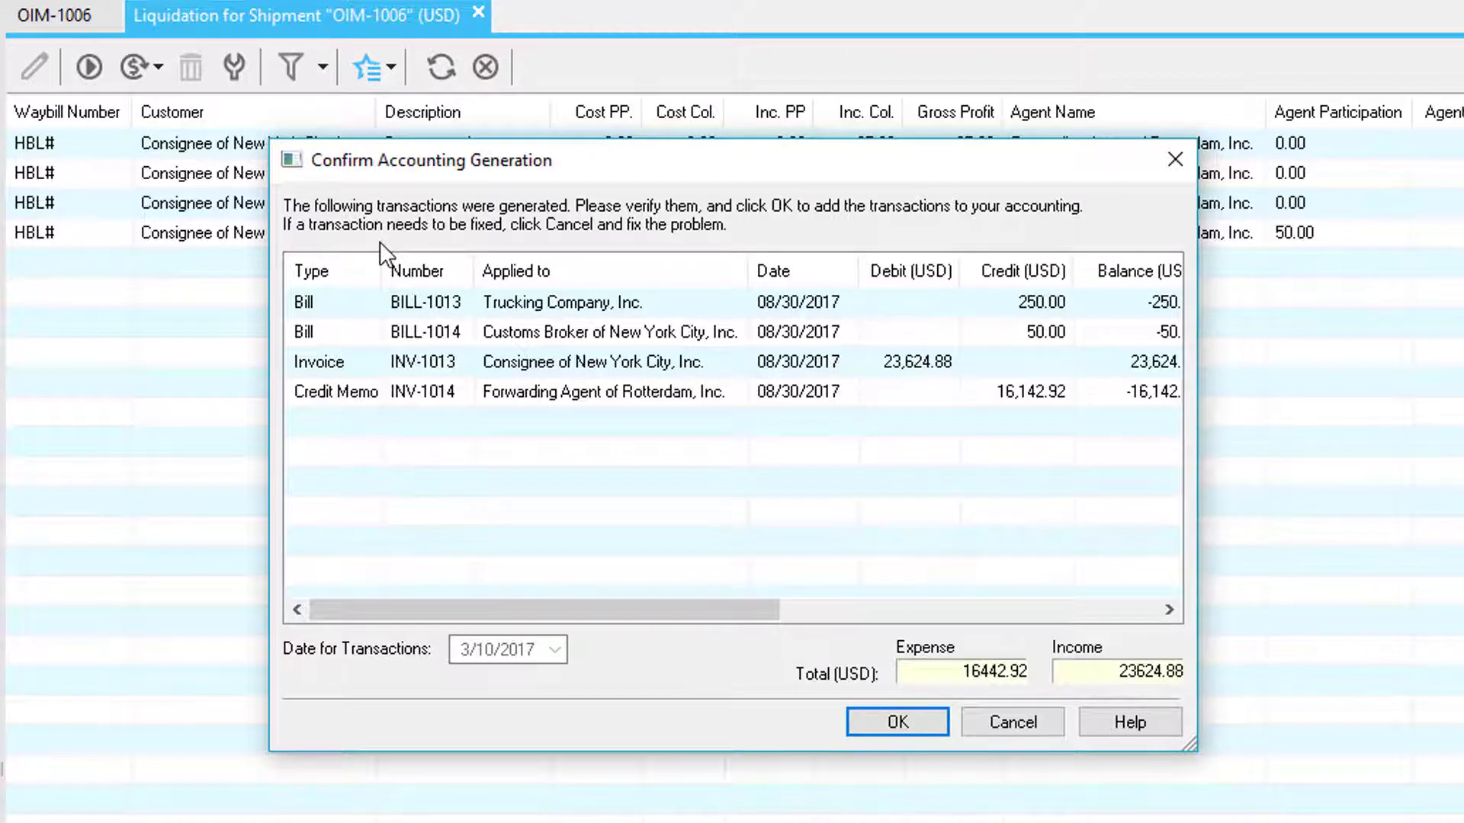
{"action": "left_click", "coordinate": [684, 301]}
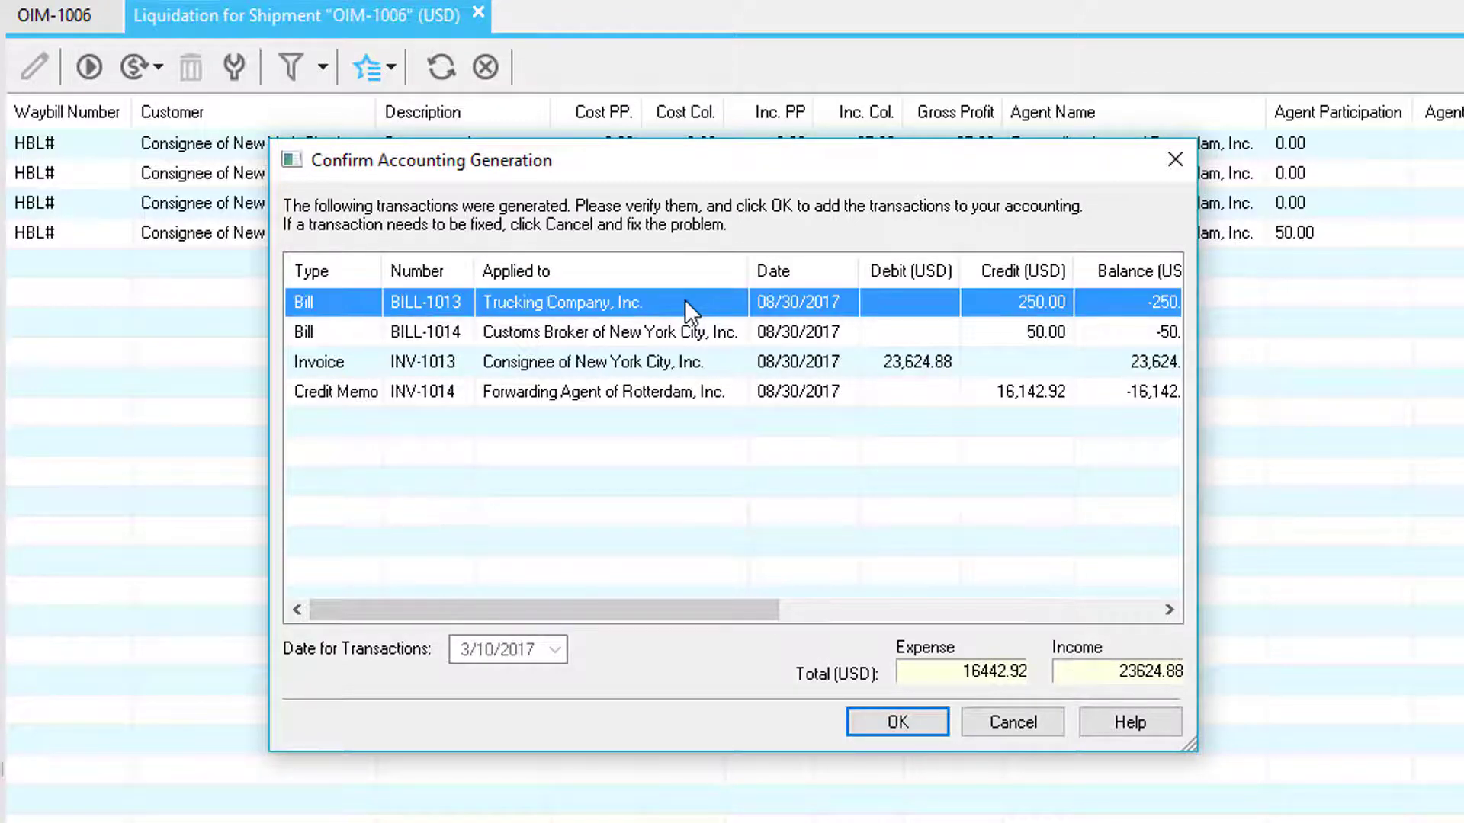
{"action": "left_click", "coordinate": [743, 331]}
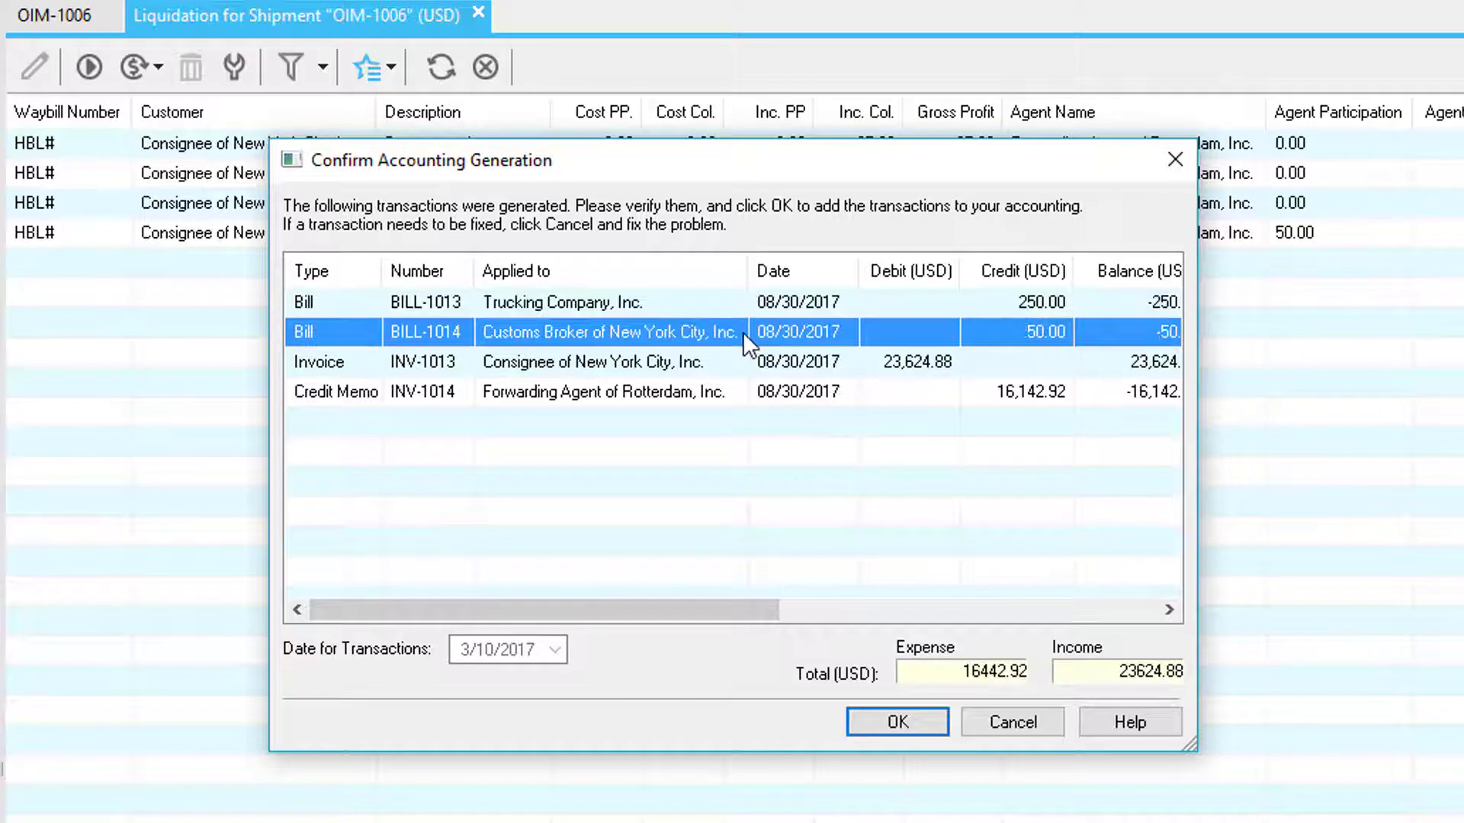
{"action": "left_click", "coordinate": [717, 366]}
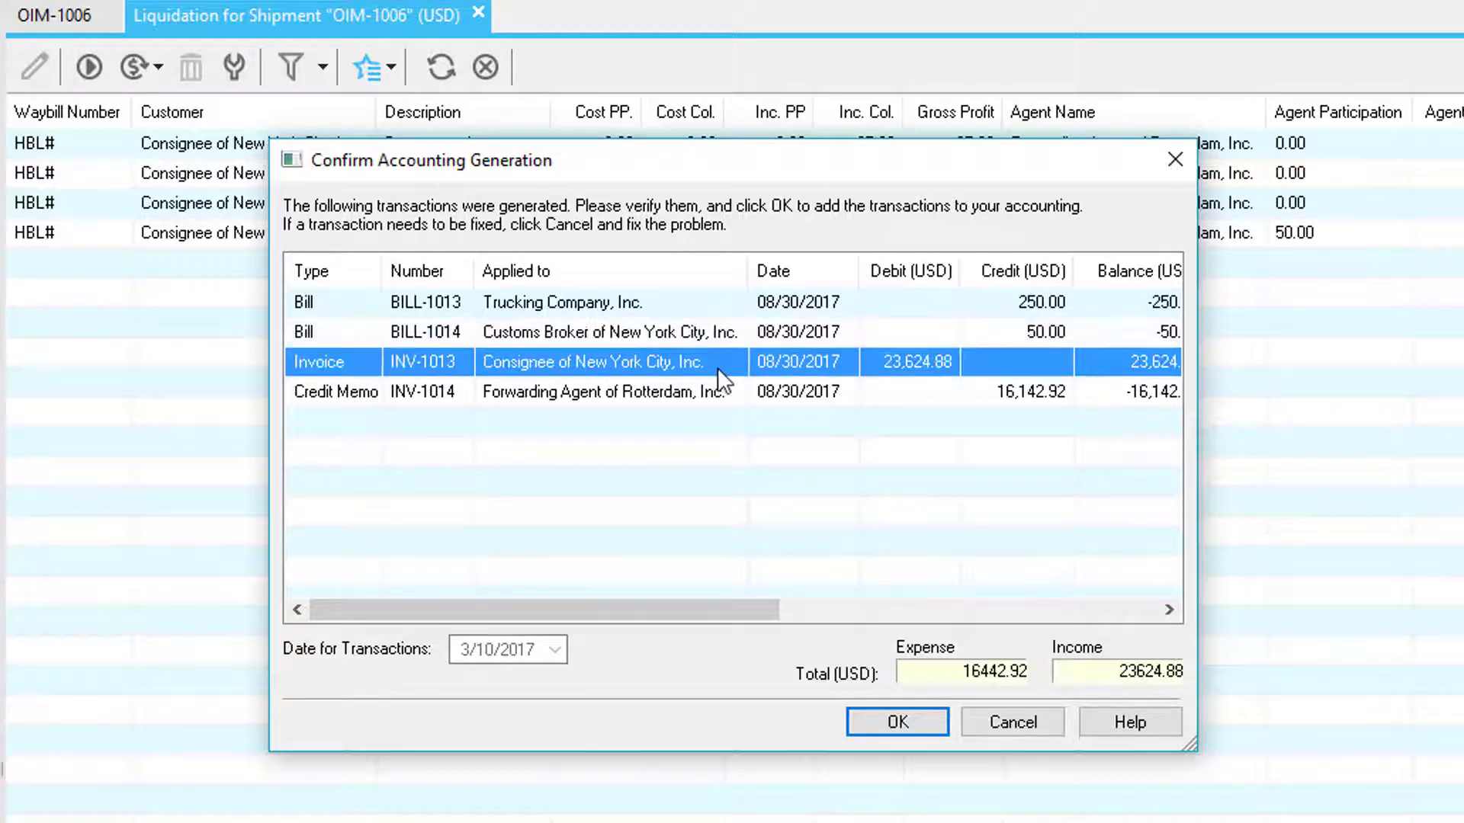
{"action": "left_click", "coordinate": [741, 394]}
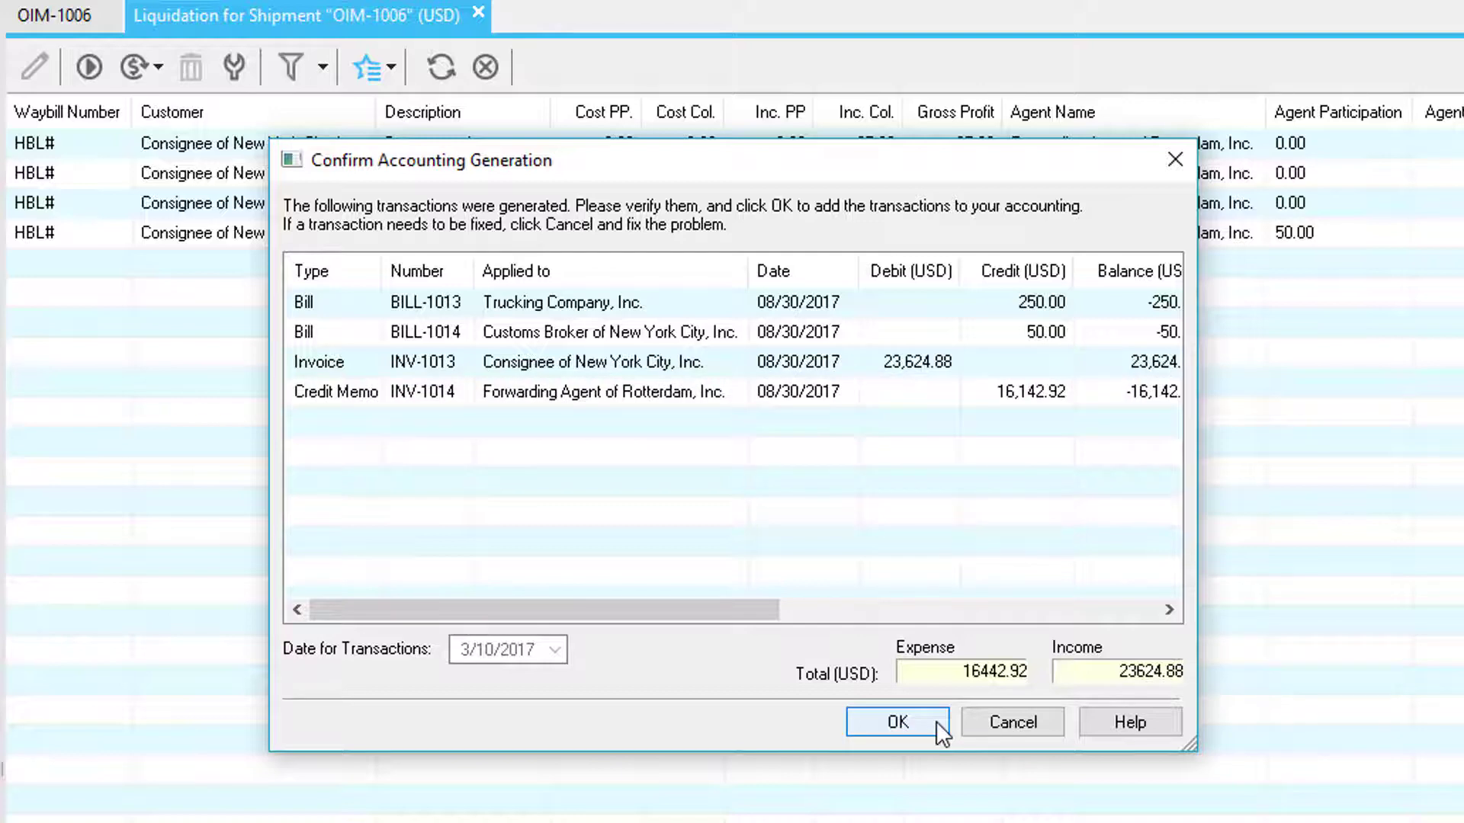
{"action": "left_click", "coordinate": [936, 722]}
{"action": "left_click", "coordinate": [783, 529]}
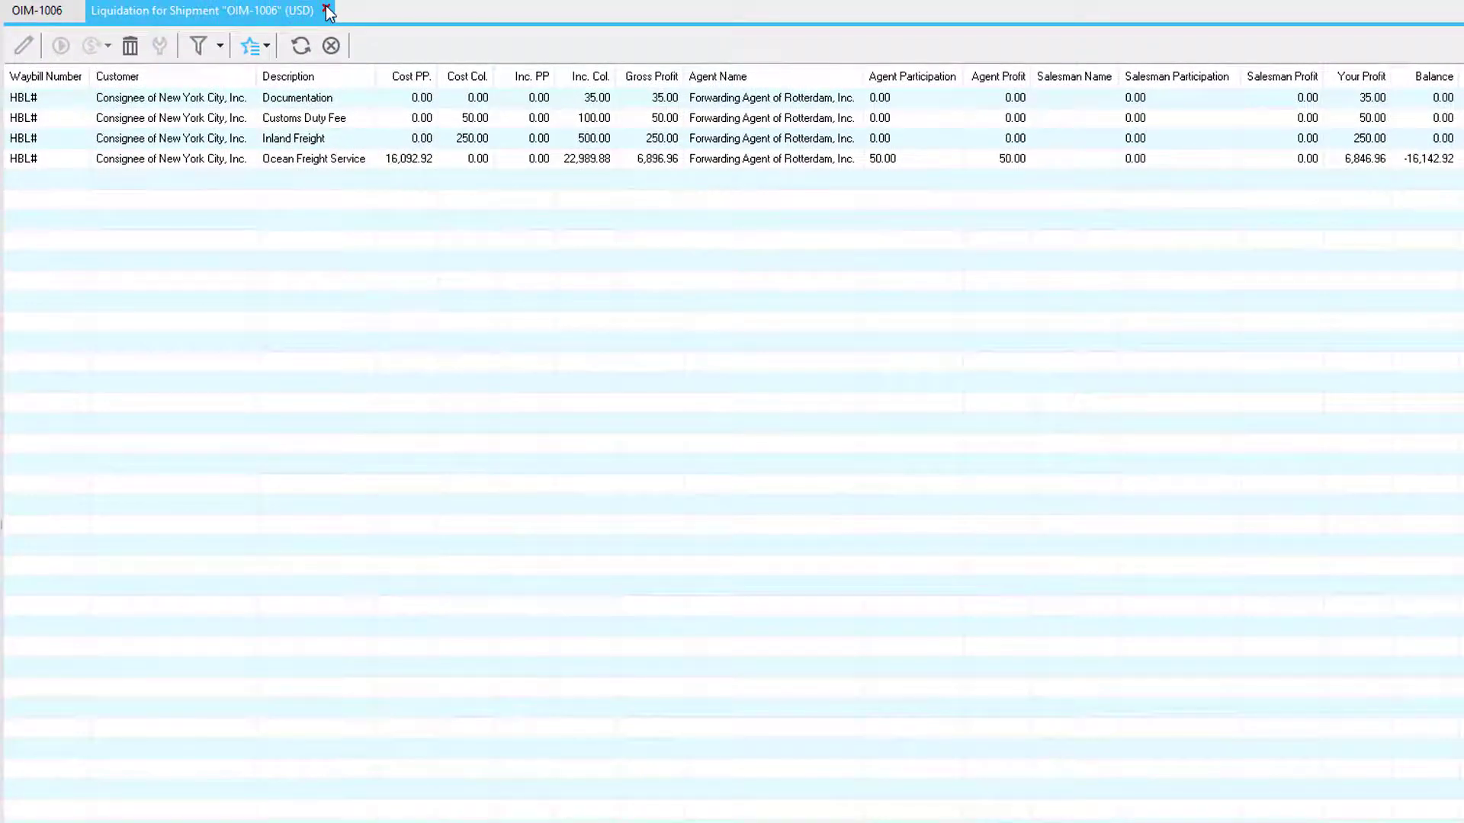
- Close the liquidation, browse OIM-1006's USD profit report and its Reports menu, then close it
{"action": "left_click", "coordinate": [327, 10]}
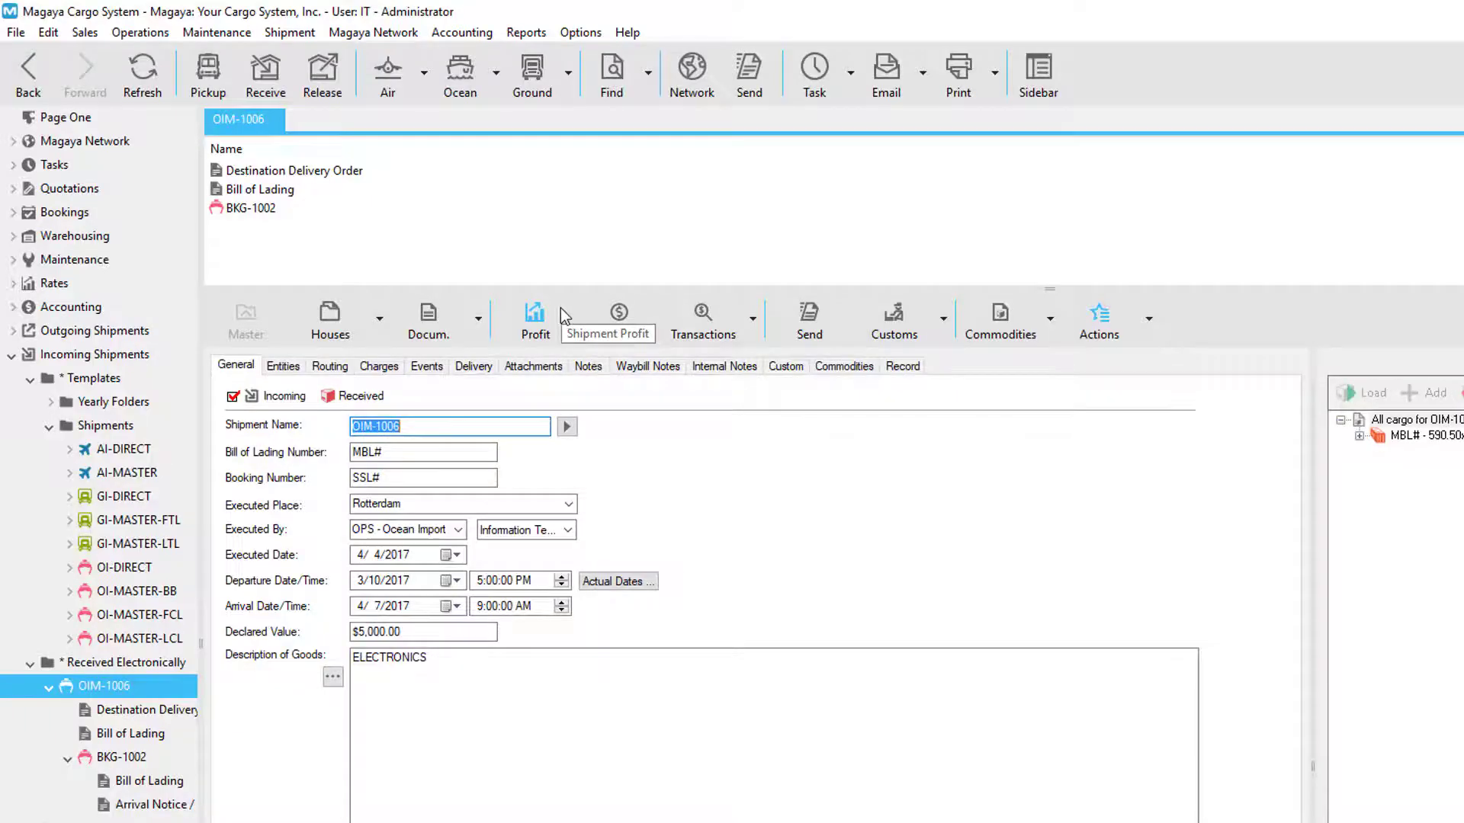
{"action": "left_click", "coordinate": [560, 308]}
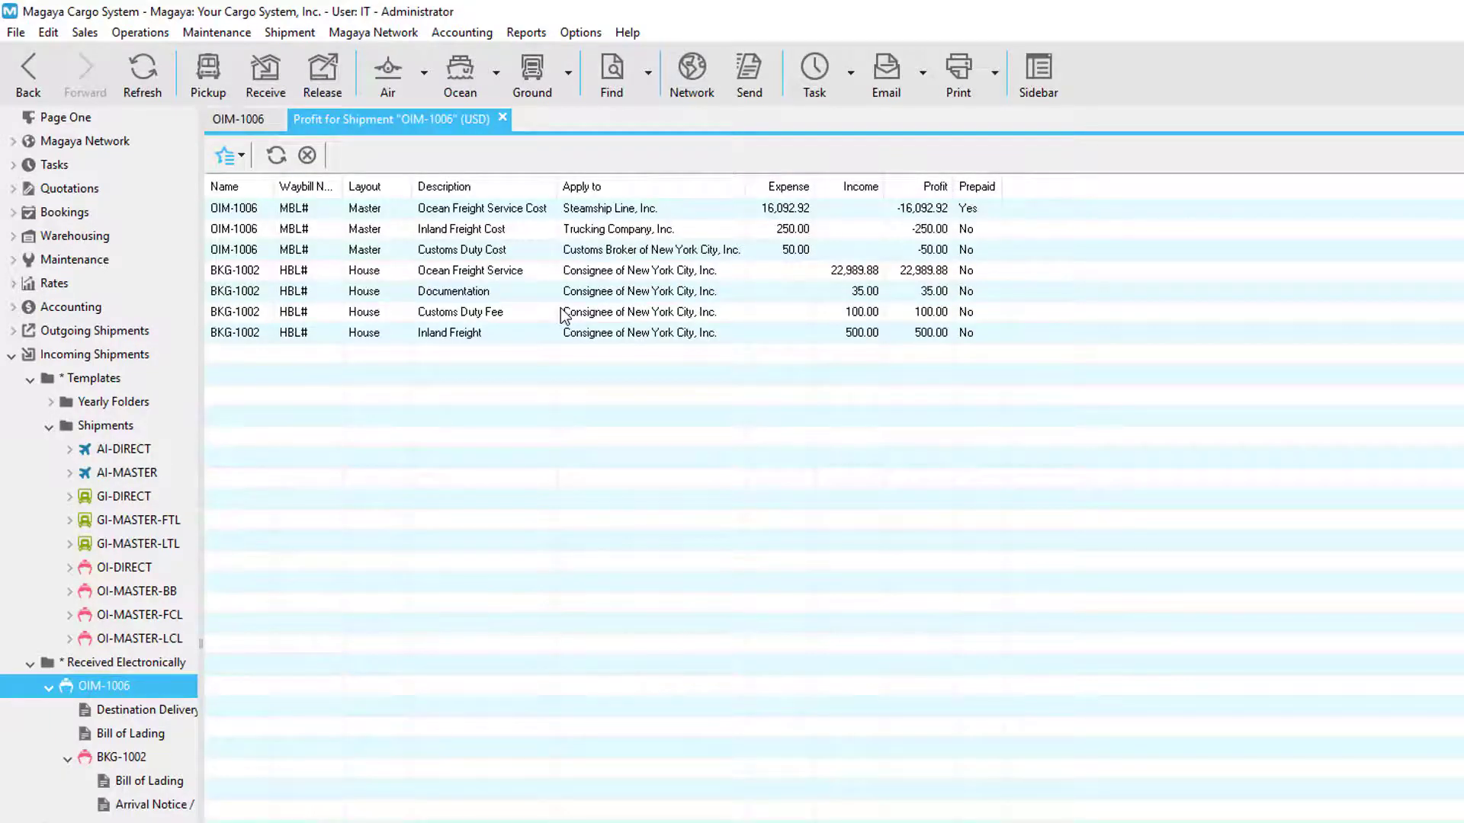
{"action": "left_click", "coordinate": [229, 155]}
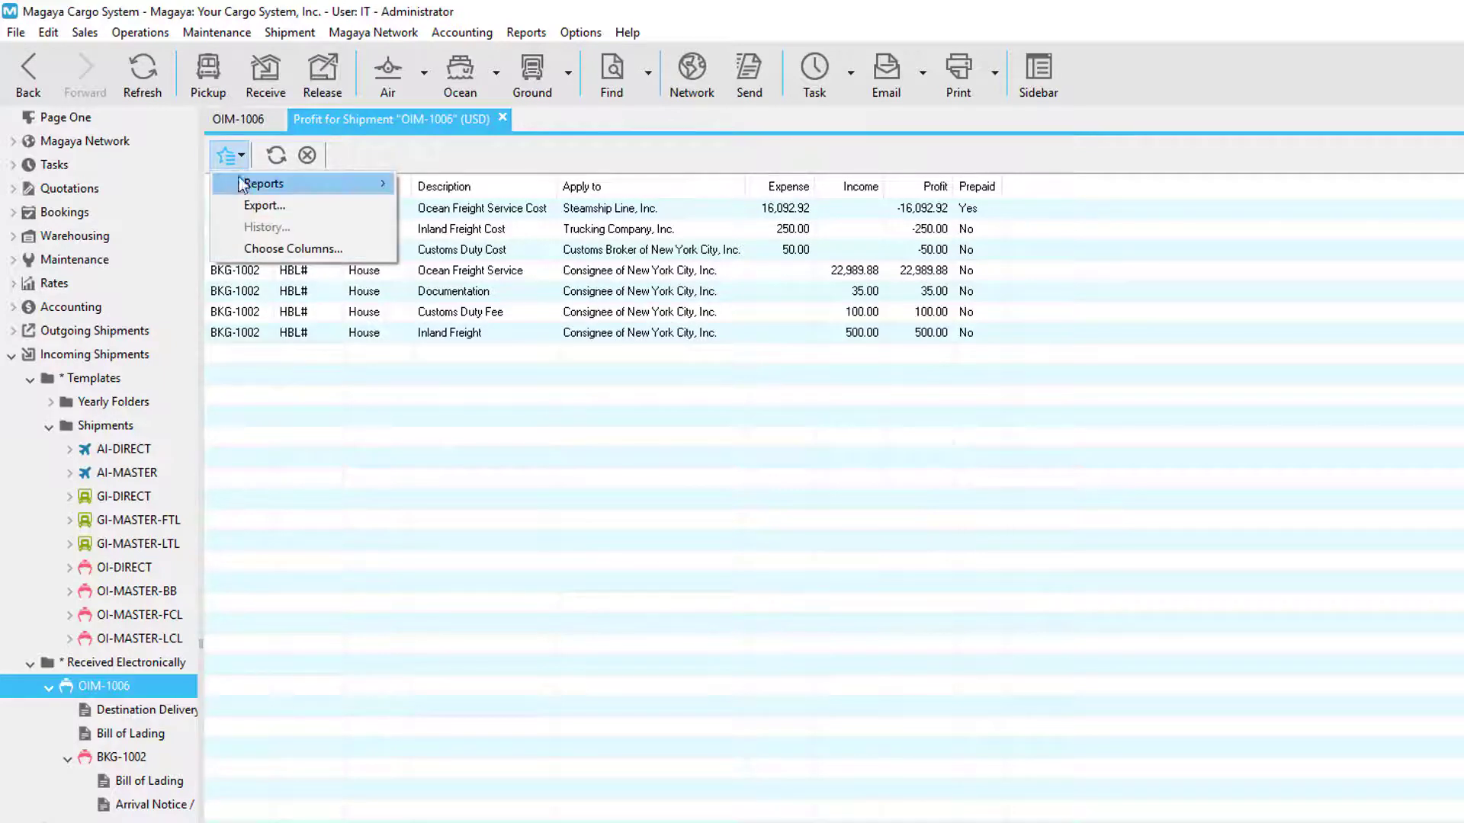
{"action": "mouse_move", "coordinate": [232, 185]}
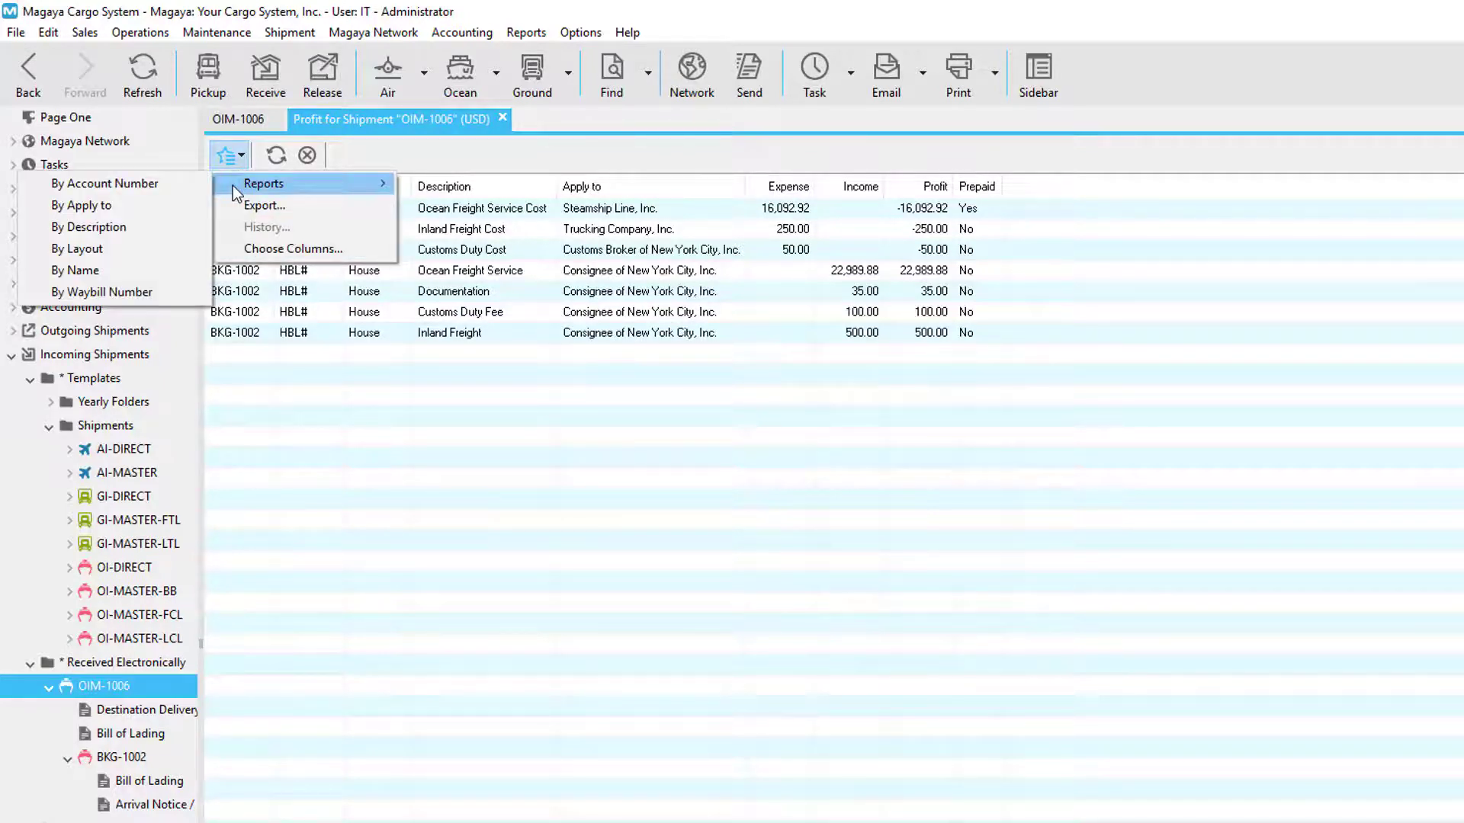
{"action": "left_click", "coordinate": [526, 32]}
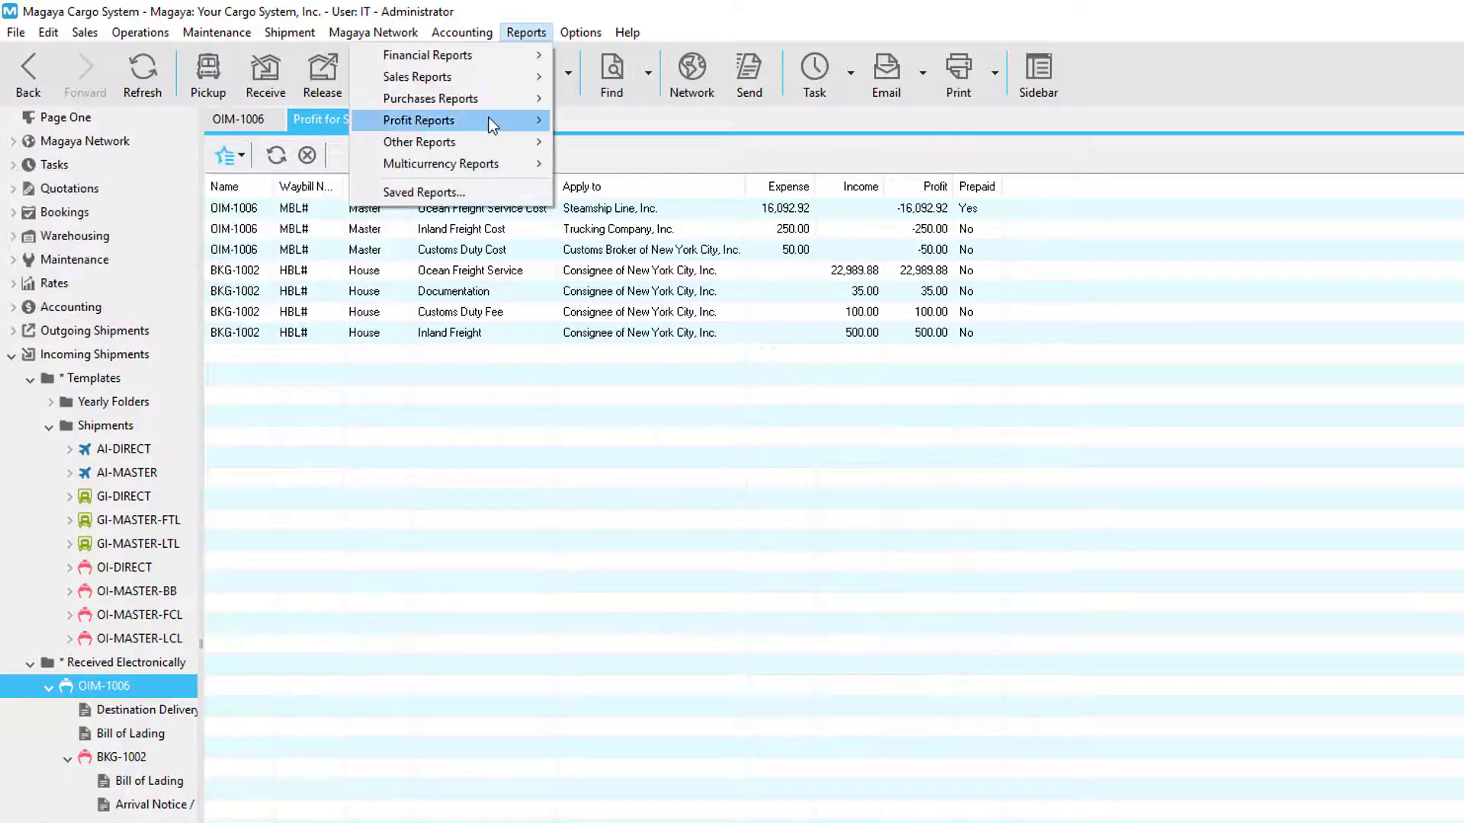
{"action": "left_click", "coordinate": [494, 119]}
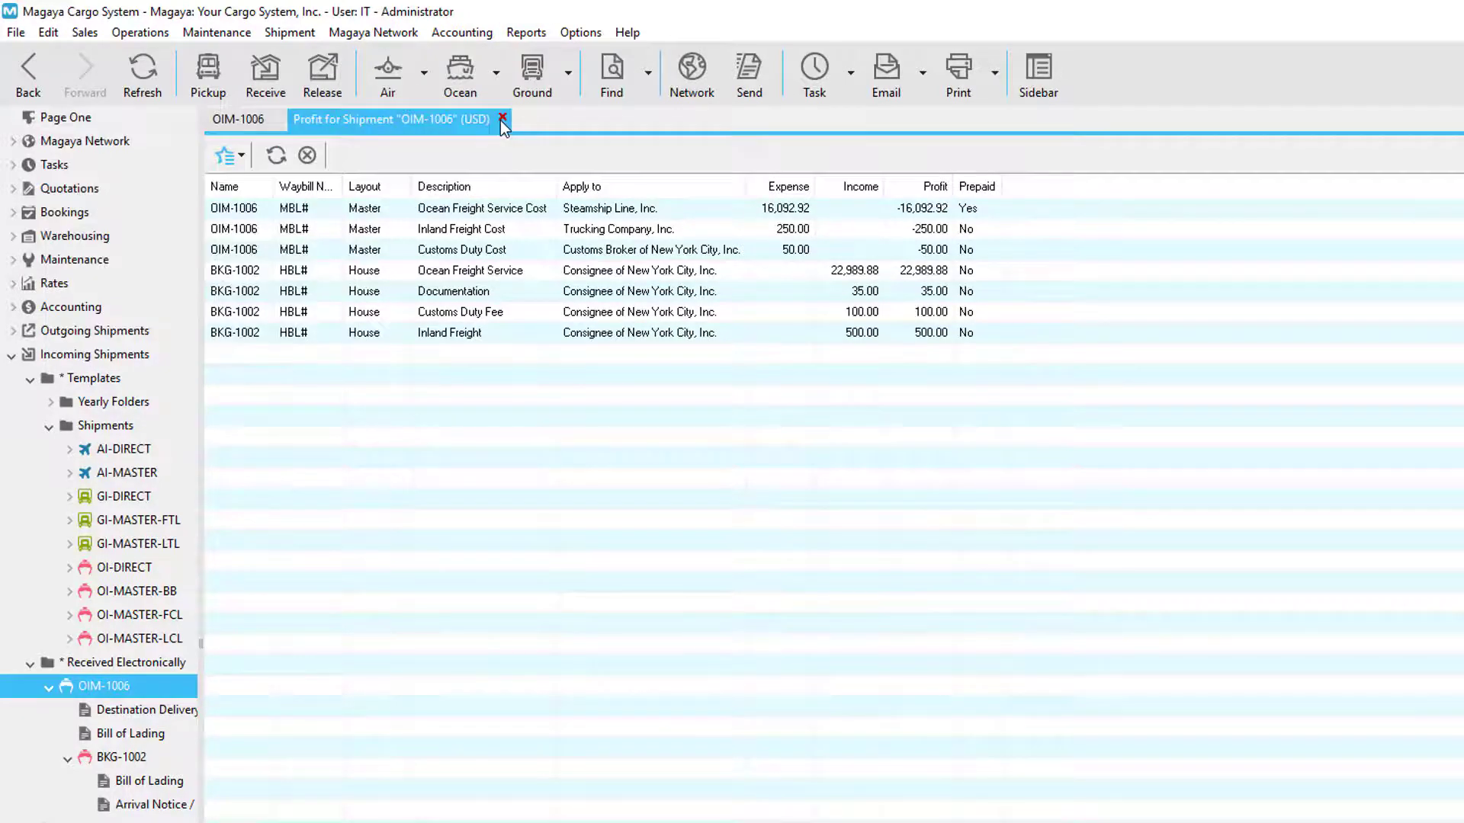
{"action": "left_click", "coordinate": [502, 119]}
{"action": "left_click", "coordinate": [753, 323]}
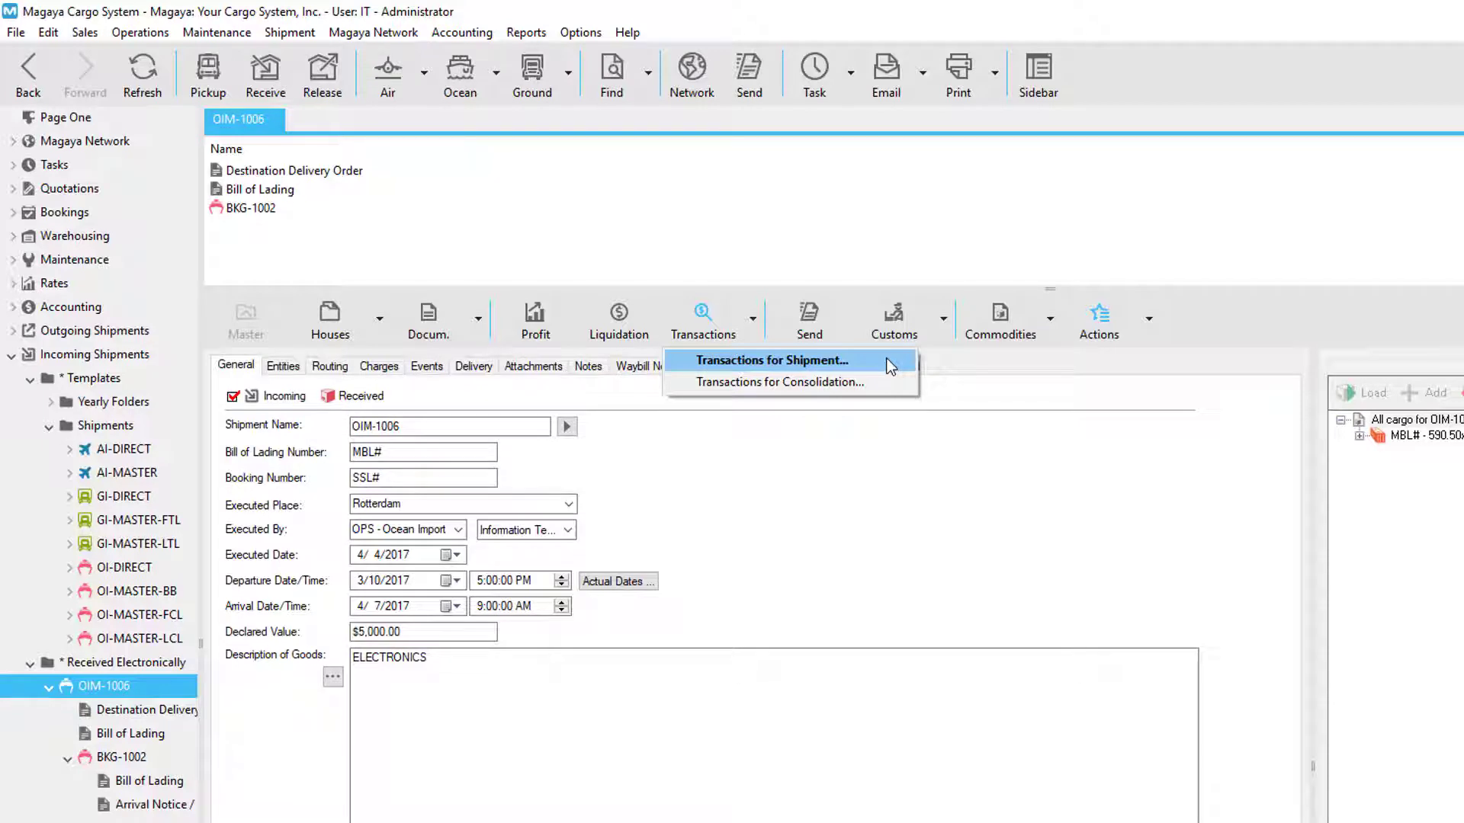
- Open OIM-1006's transaction listing with INV-1014, BILL-1014 and BILL-1013, browsing its menus
{"action": "left_click", "coordinate": [888, 366]}
{"action": "left_click", "coordinate": [238, 155]}
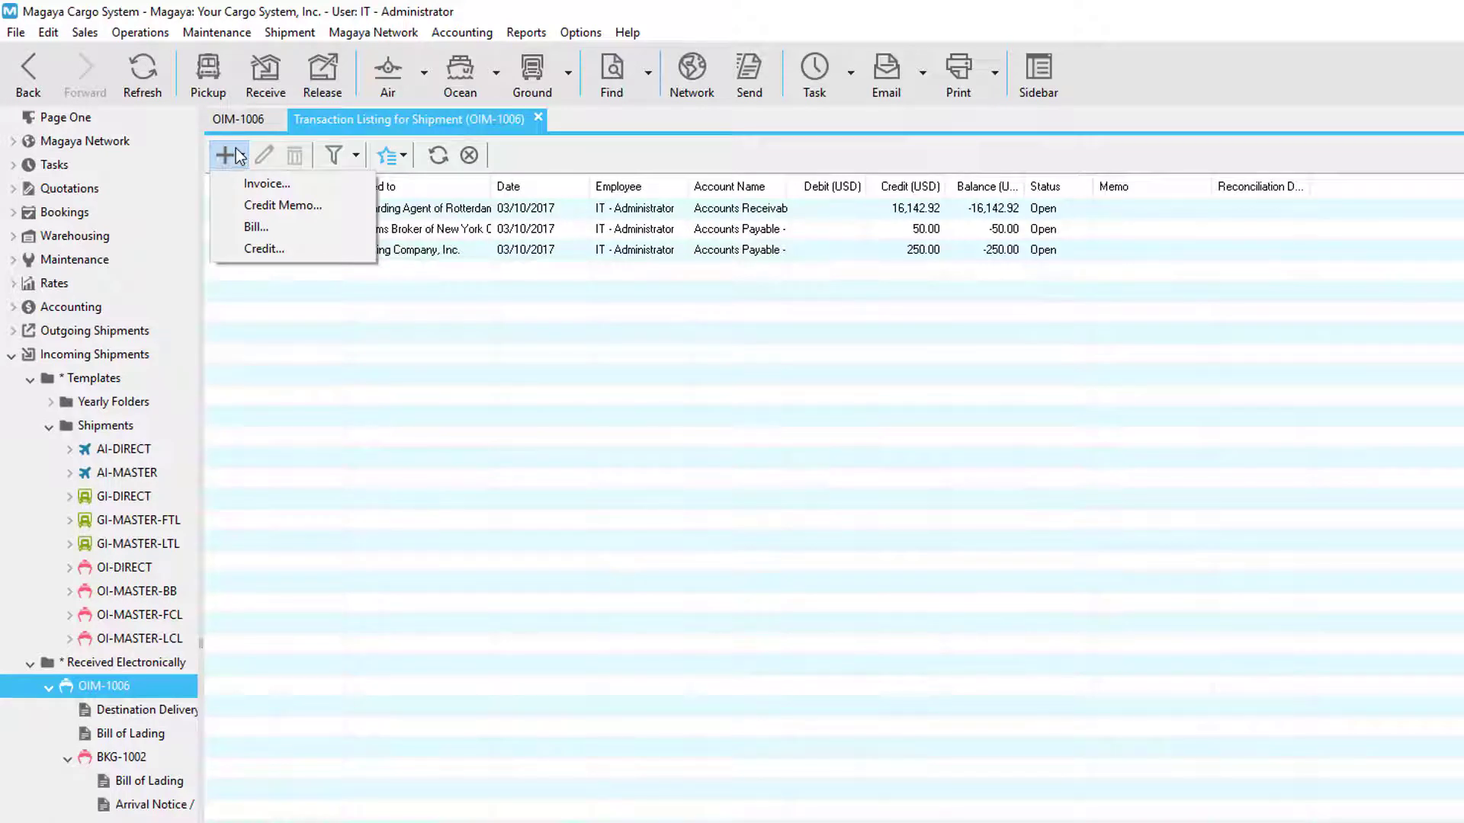
{"action": "left_click", "coordinate": [402, 157]}
{"action": "left_click", "coordinate": [402, 157]}
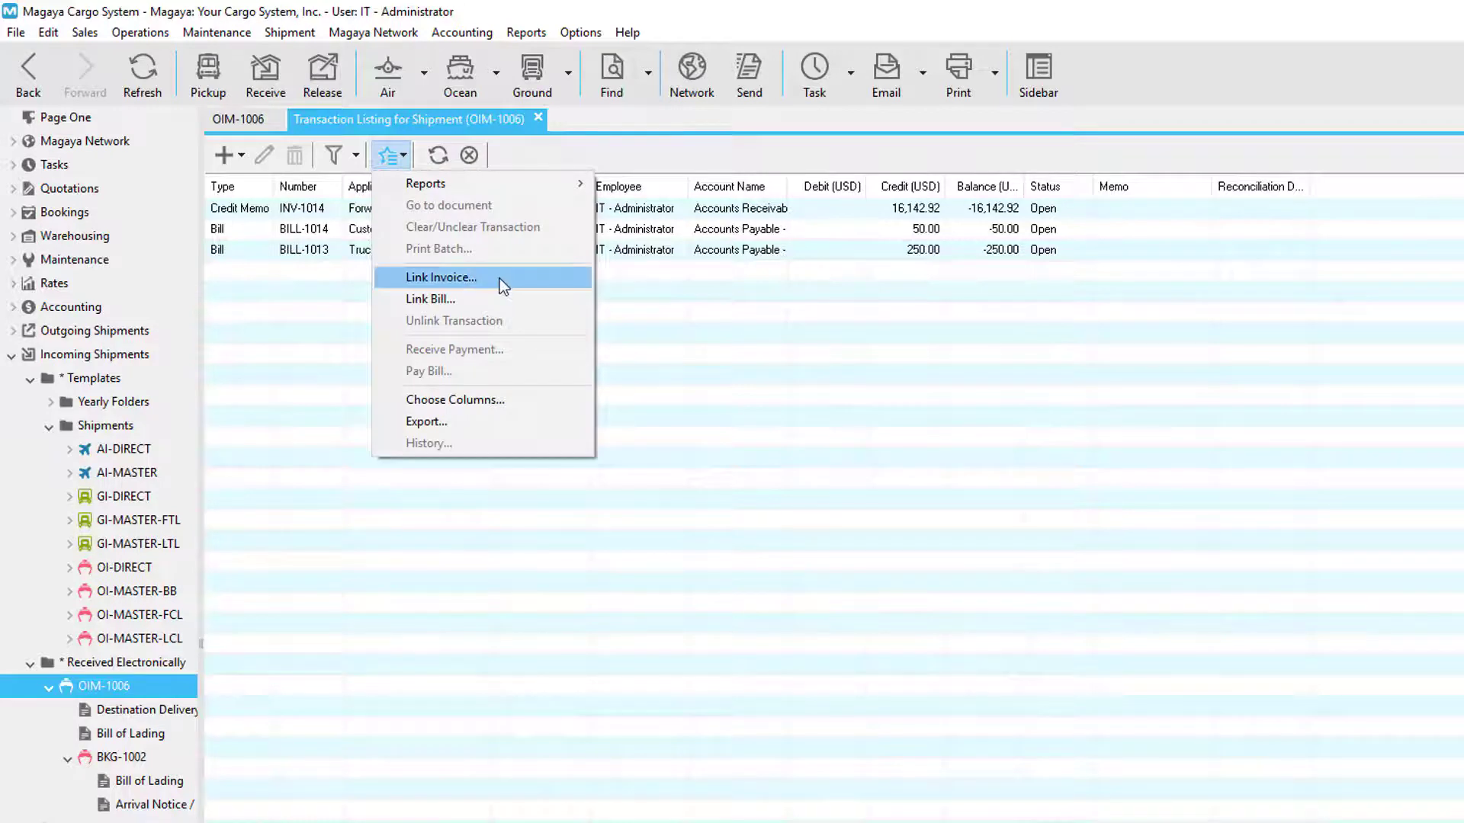
- Start linking an existing bill, cancel it, and close the transaction listing
{"action": "left_click", "coordinate": [500, 299]}
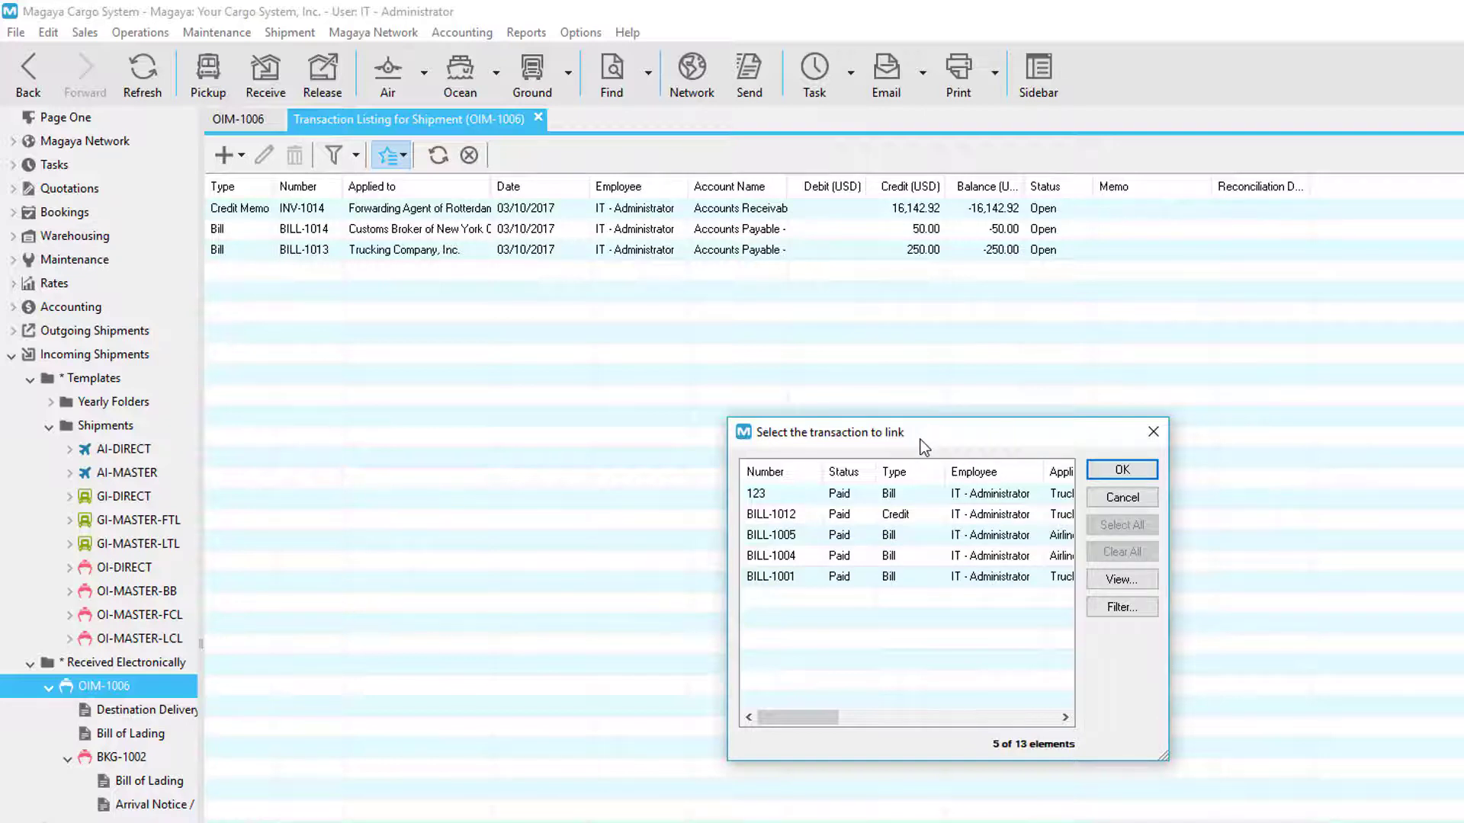
{"action": "key", "text": "Escape"}
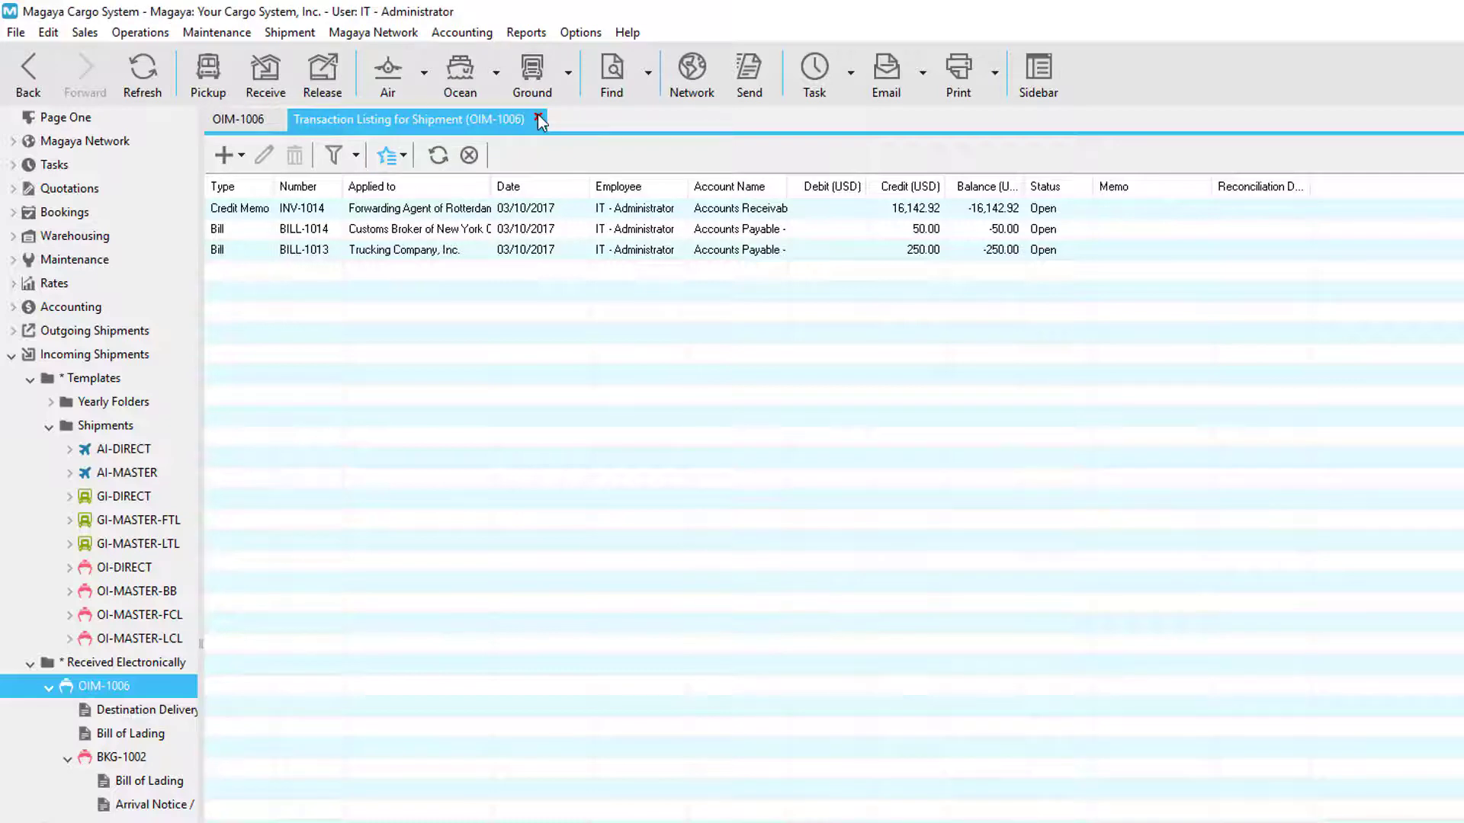
{"action": "left_click", "coordinate": [538, 118]}
{"action": "left_click", "coordinate": [753, 318]}
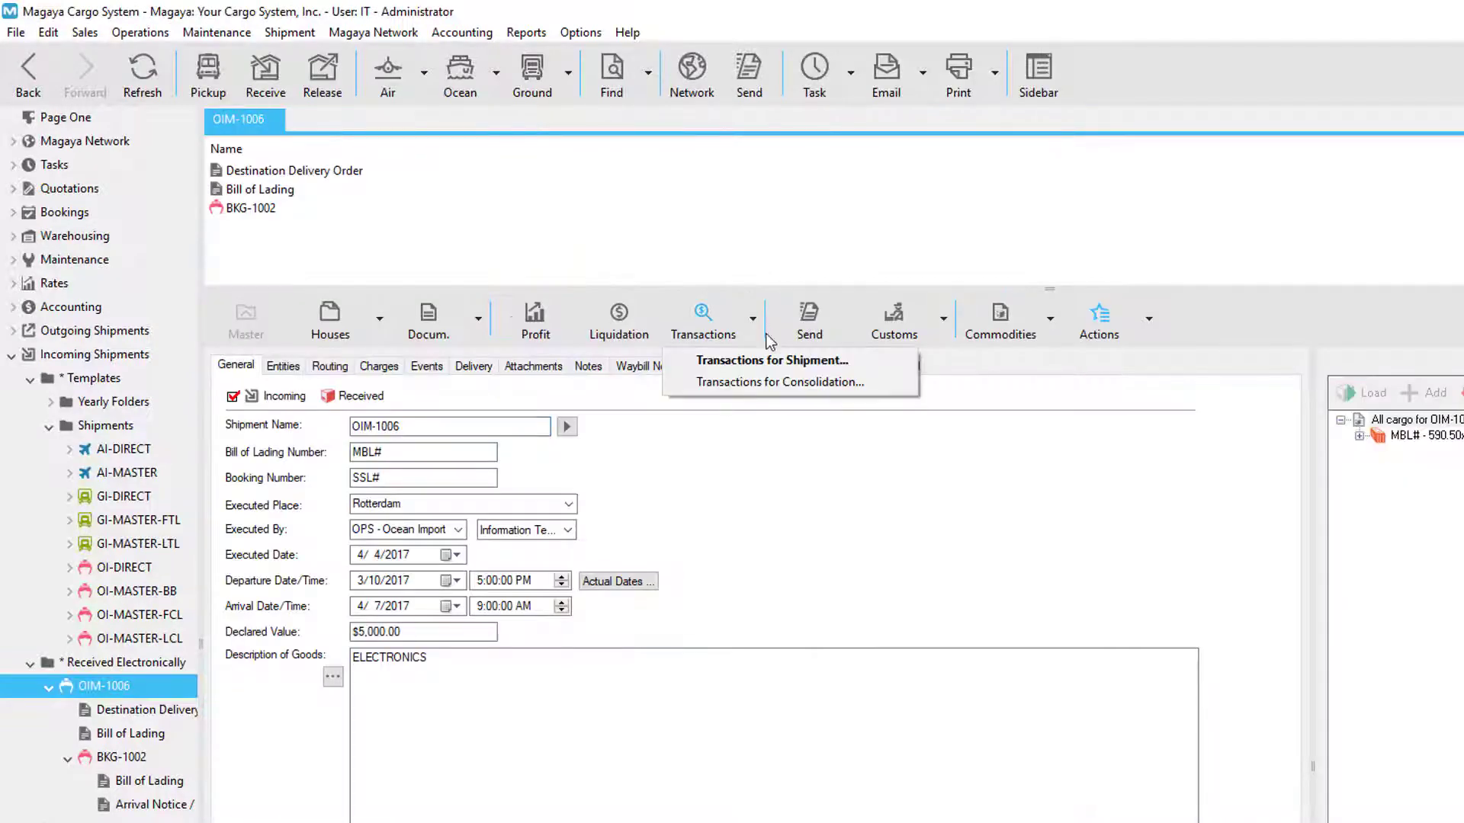
{"action": "left_click", "coordinate": [877, 386]}
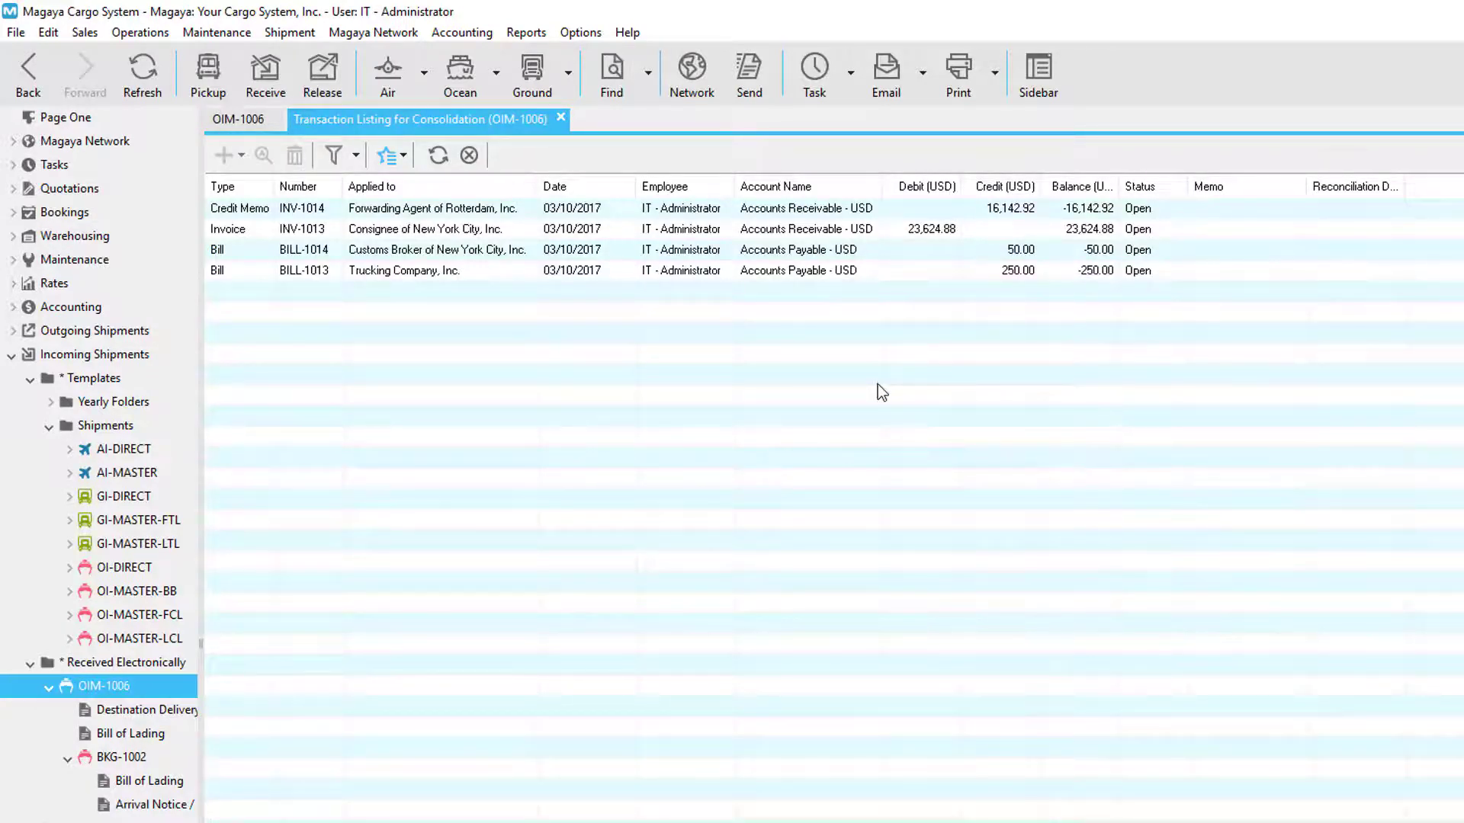
{"action": "left_click", "coordinate": [562, 118]}
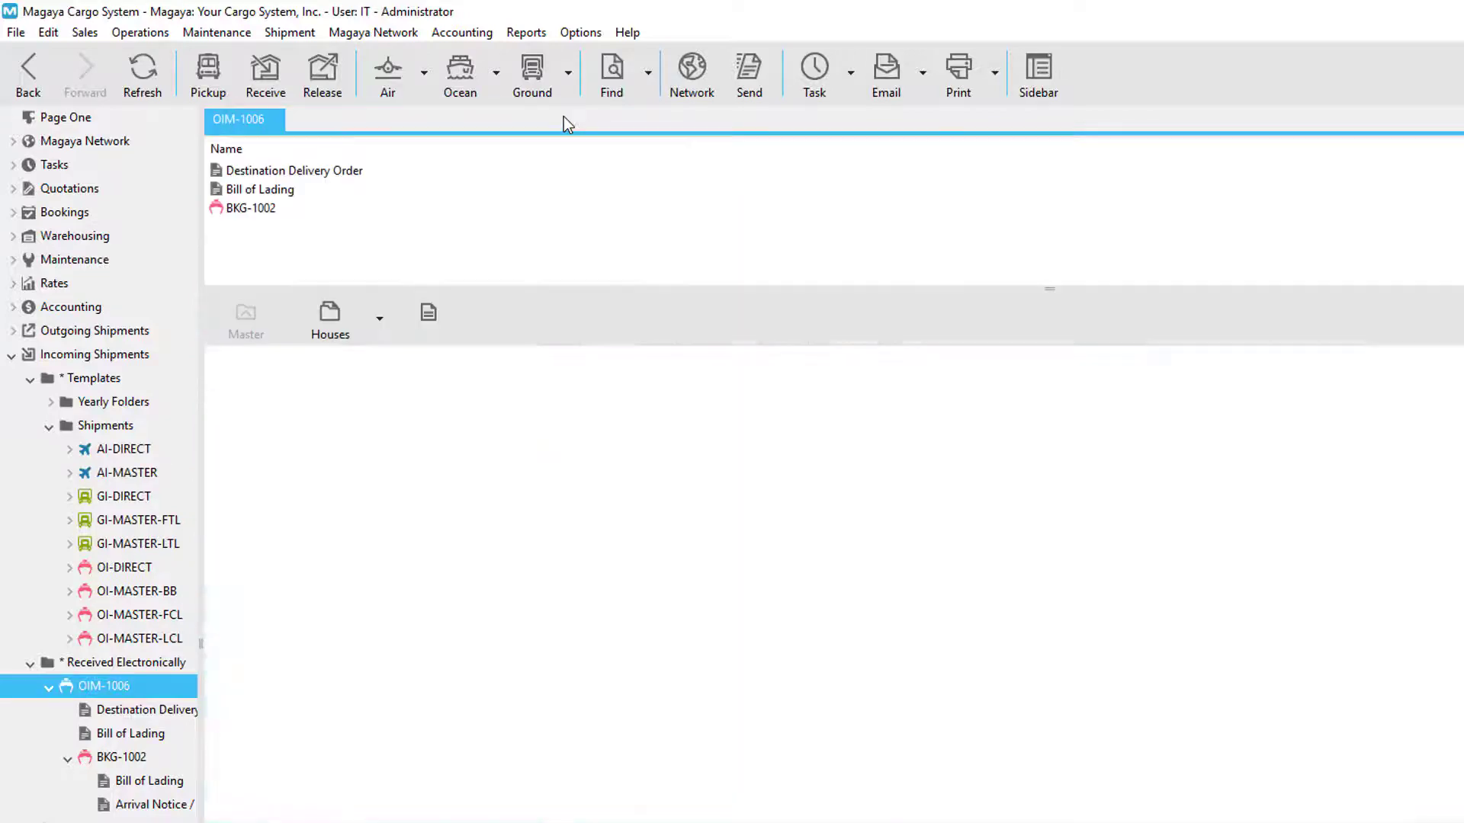
{"action": "left_click", "coordinate": [160, 757]}
- Open BKG-1002's invoice INV-1013 as a document from its shipment transaction listing
{"action": "left_click", "coordinate": [394, 365]}
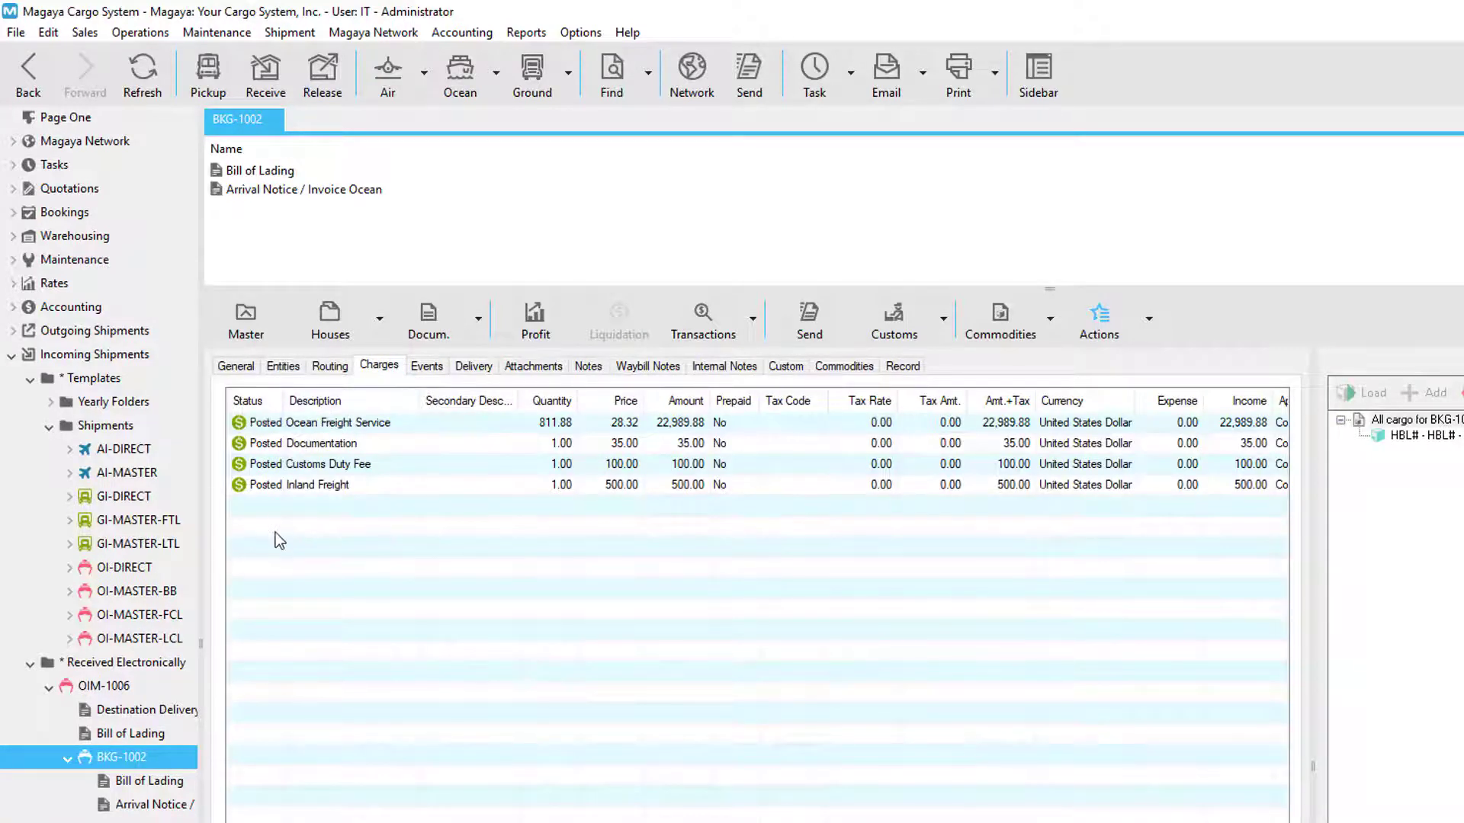
{"action": "left_click", "coordinate": [753, 320]}
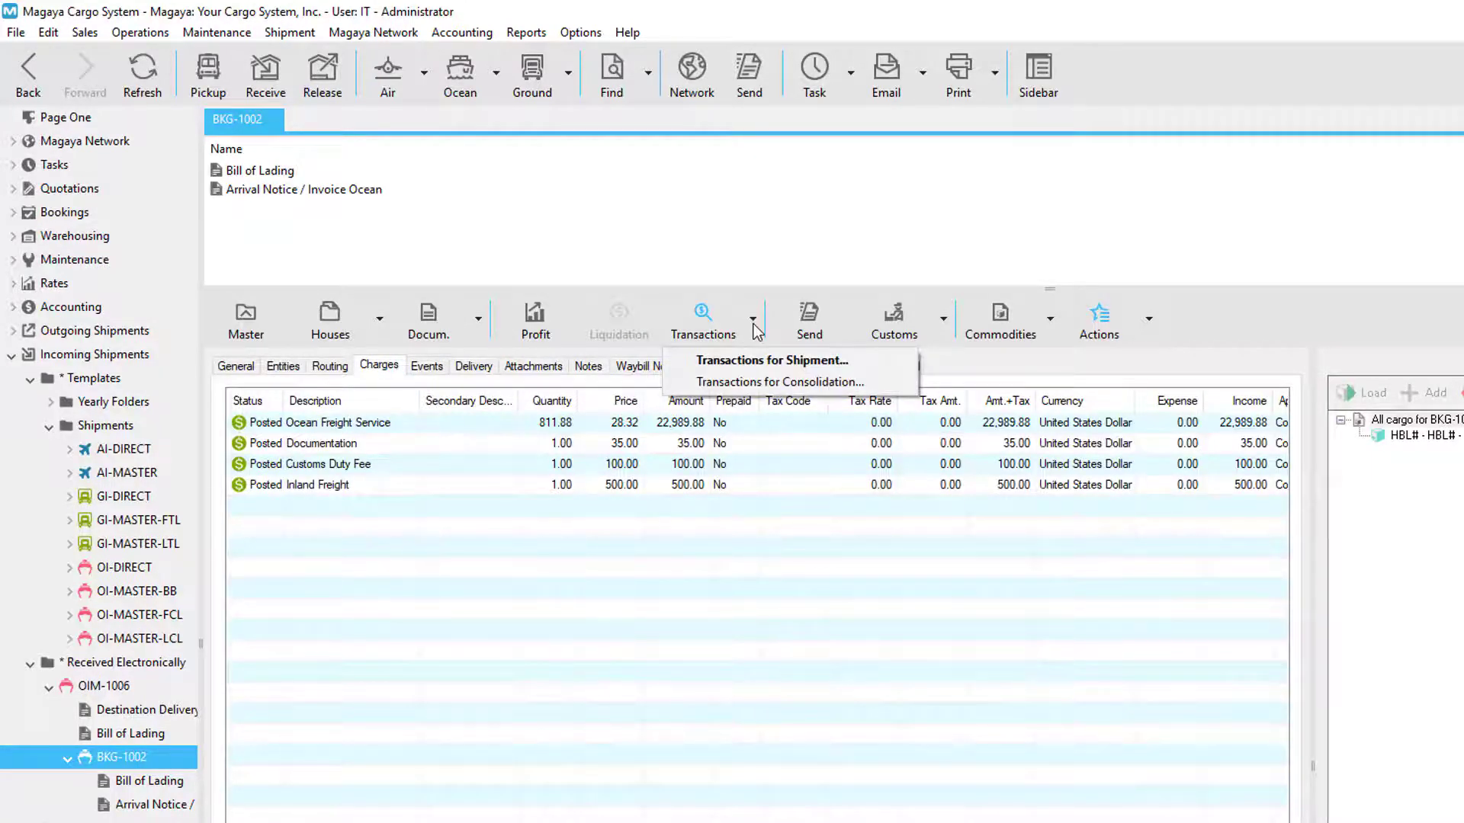
{"action": "left_click", "coordinate": [863, 361]}
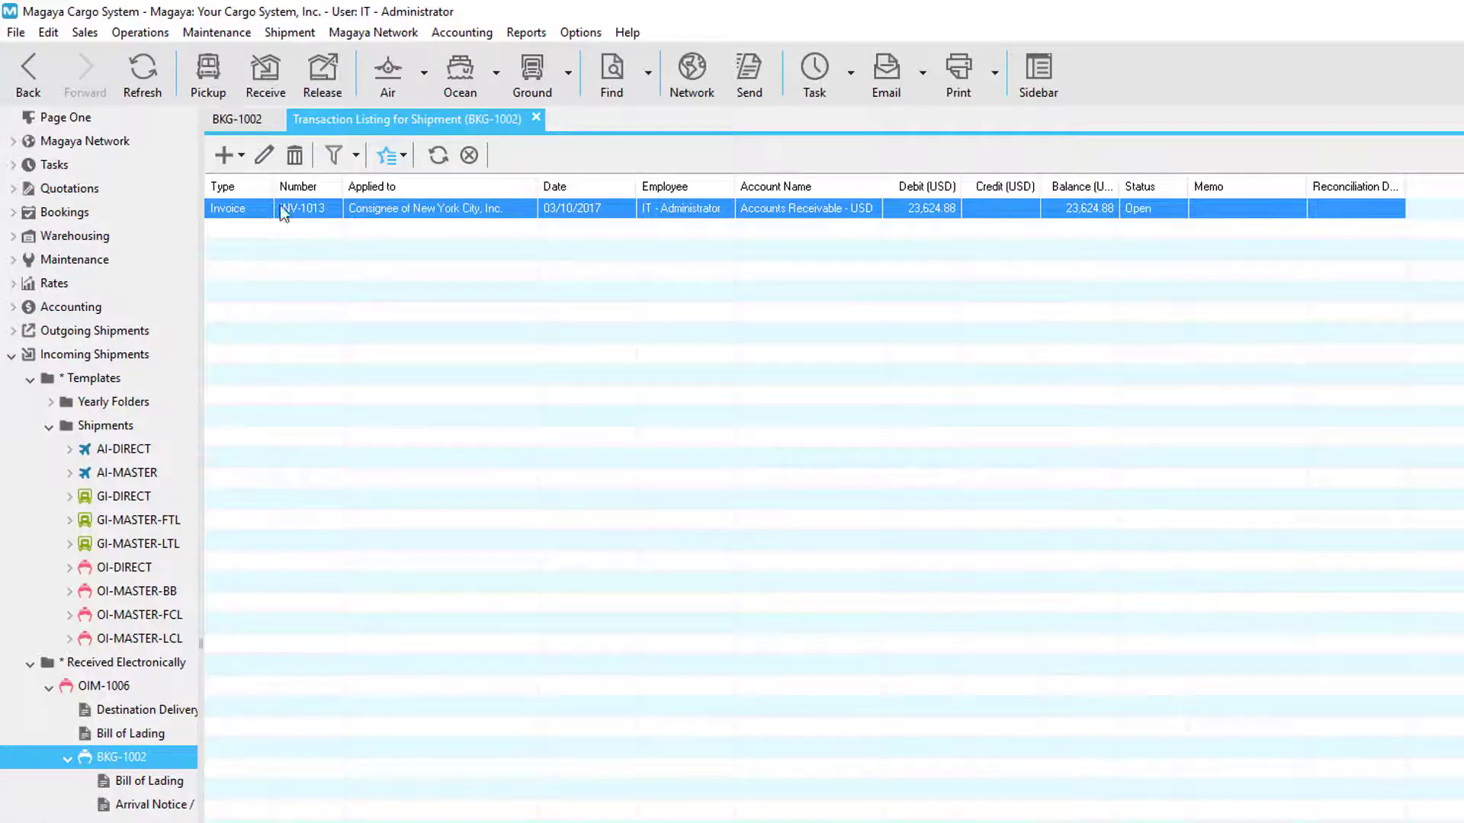
{"action": "left_click", "coordinate": [396, 158]}
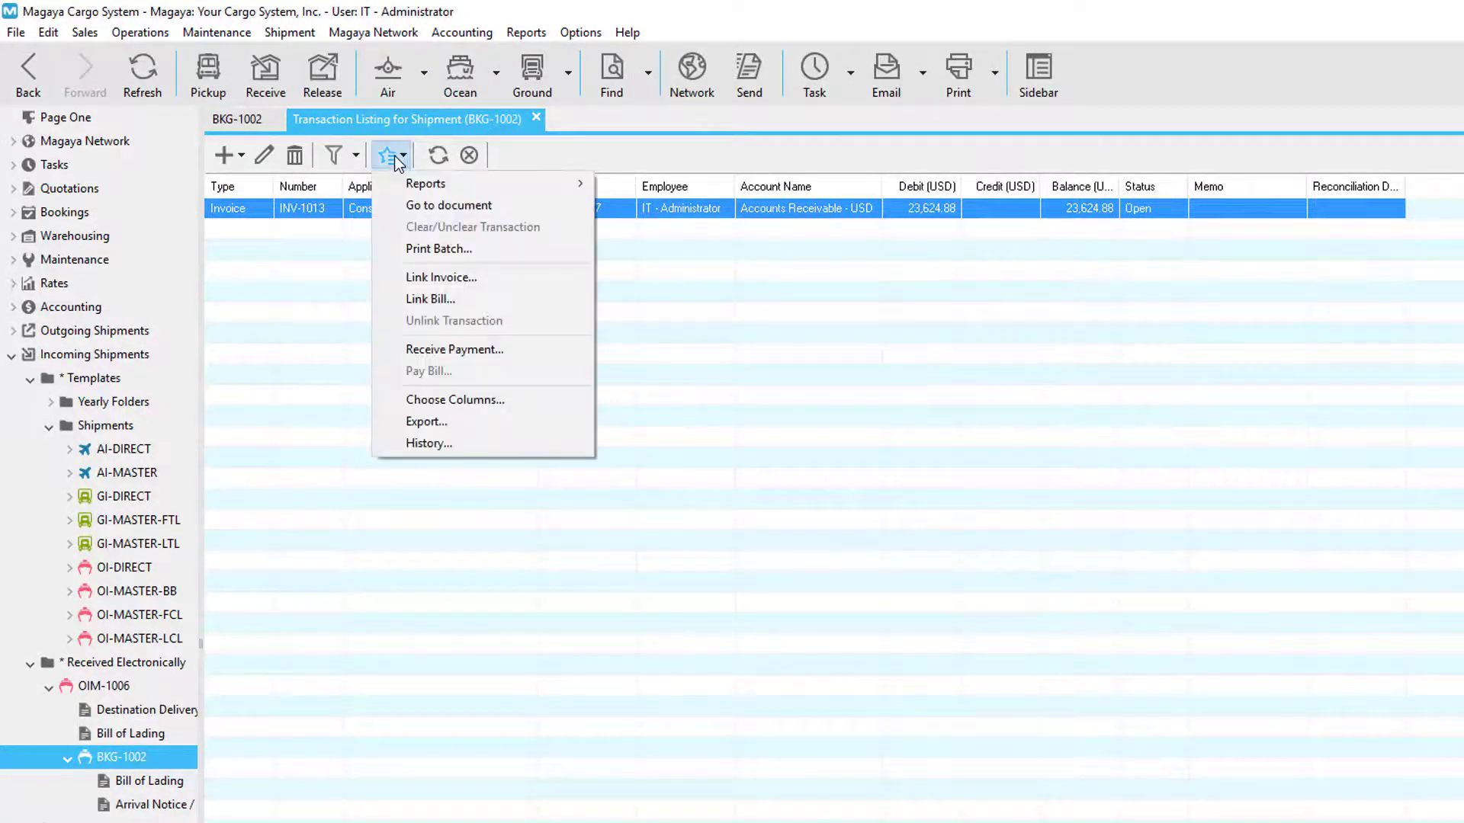
{"action": "left_click", "coordinate": [528, 205]}
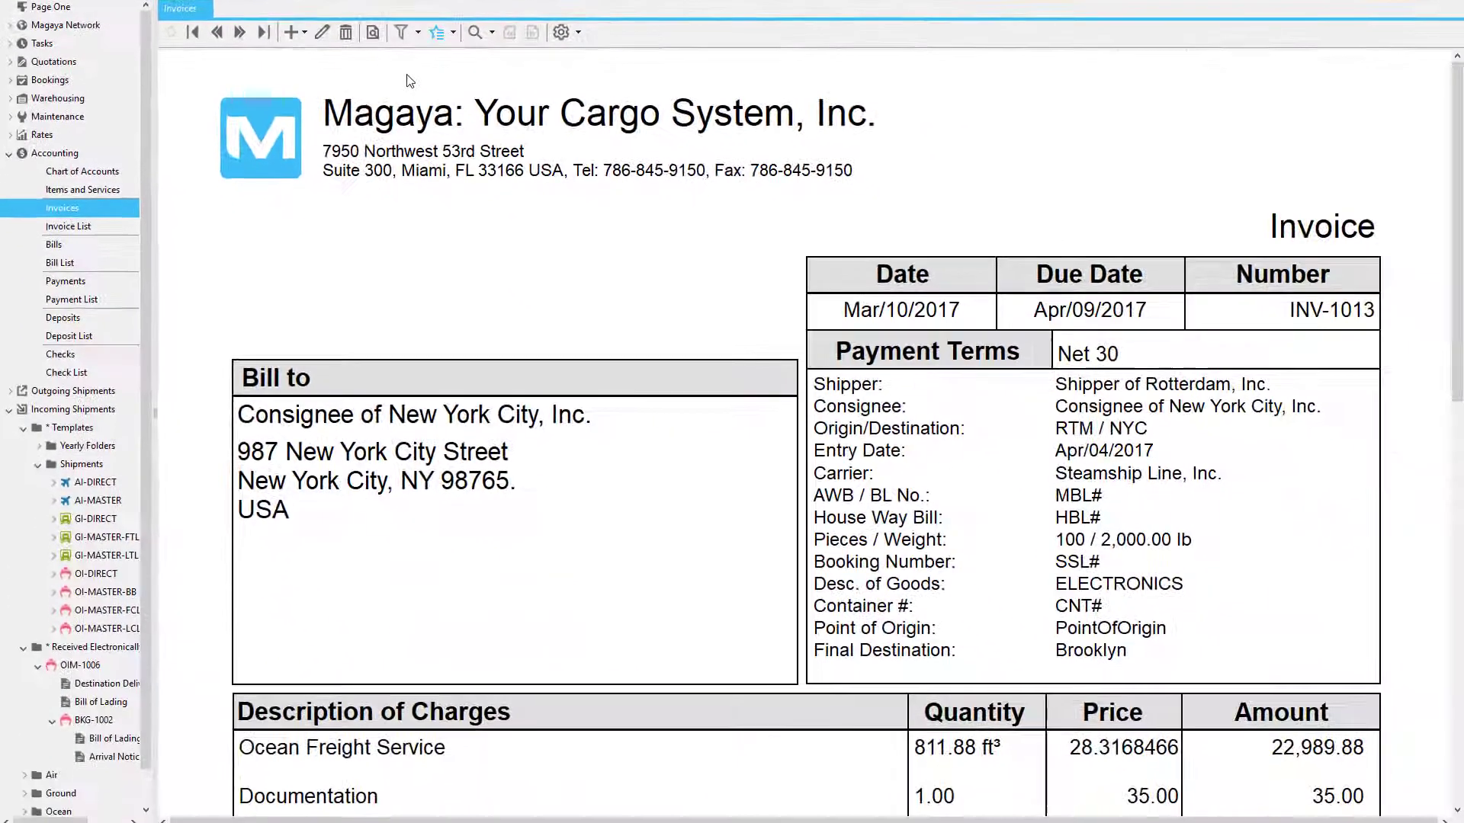
{"action": "left_click", "coordinate": [492, 32]}
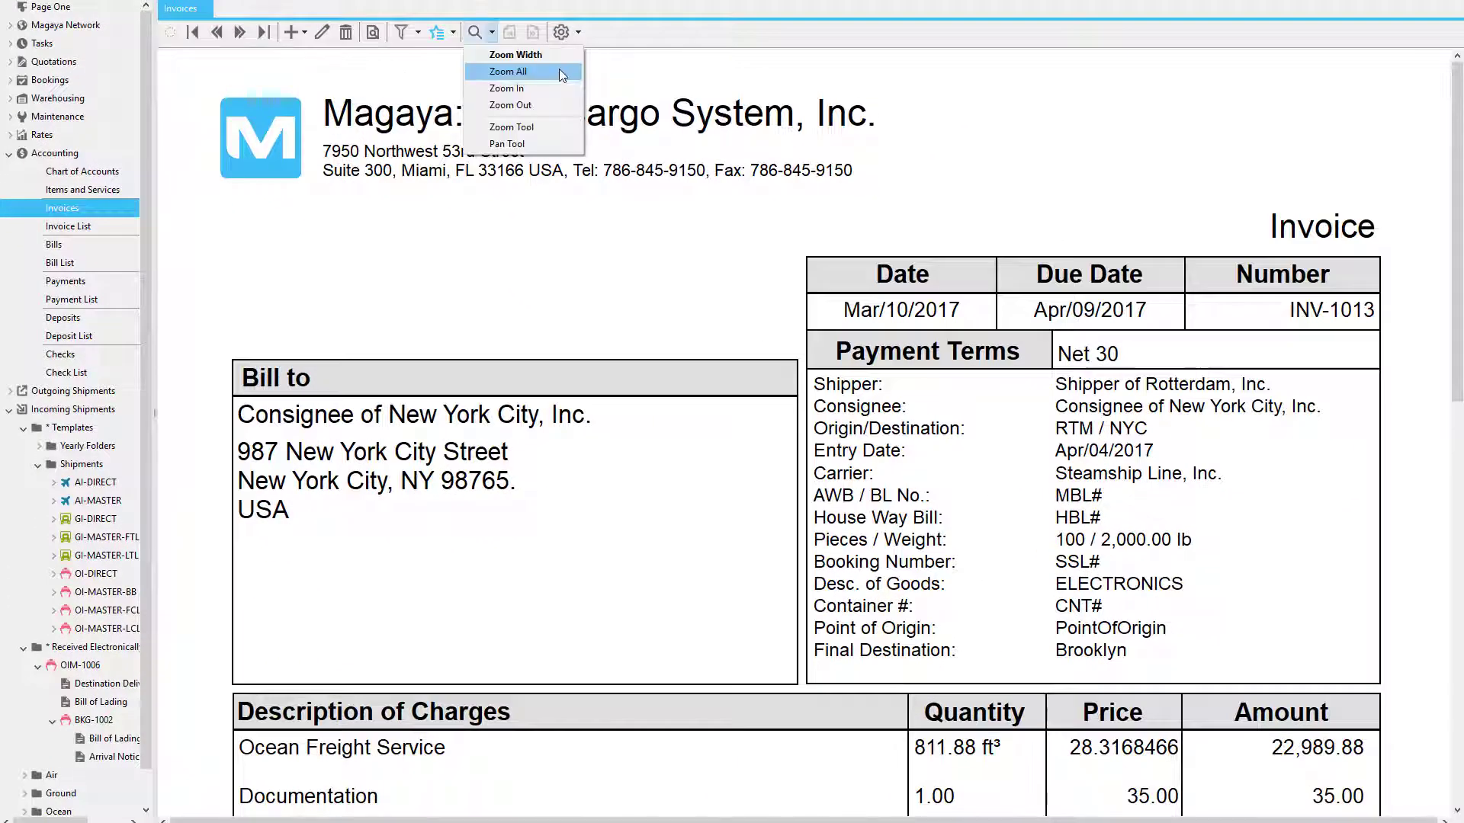
- Show the whole invoice page with Zoom All, then move on to credit memo INV-1014
{"action": "left_click", "coordinate": [560, 69]}
{"action": "left_click", "coordinate": [240, 33]}
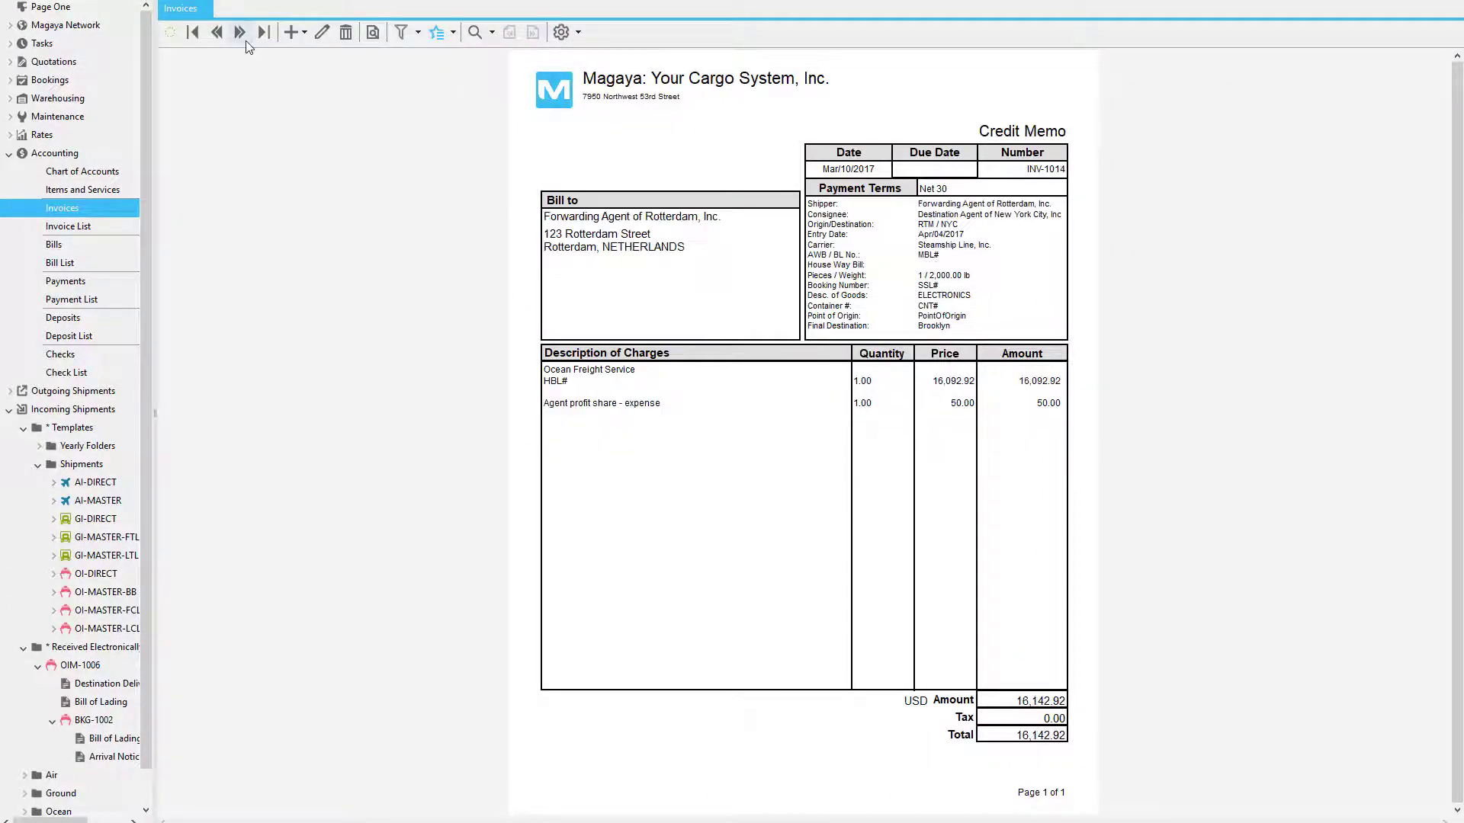
- Switch to the bills, go back to the previous bill, and expand the Warehousing section
{"action": "left_click", "coordinate": [77, 247]}
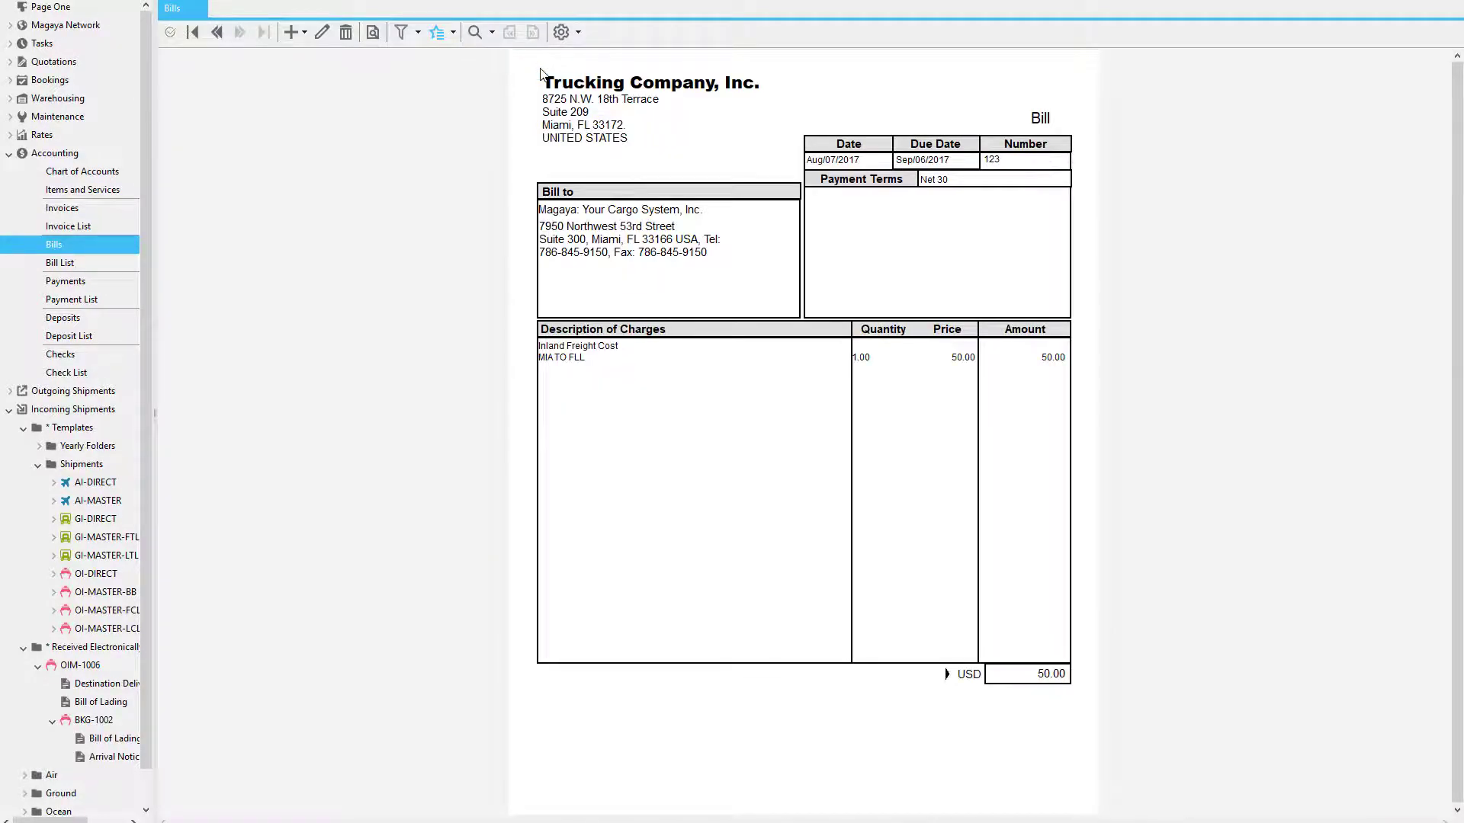
{"action": "left_click", "coordinate": [218, 33]}
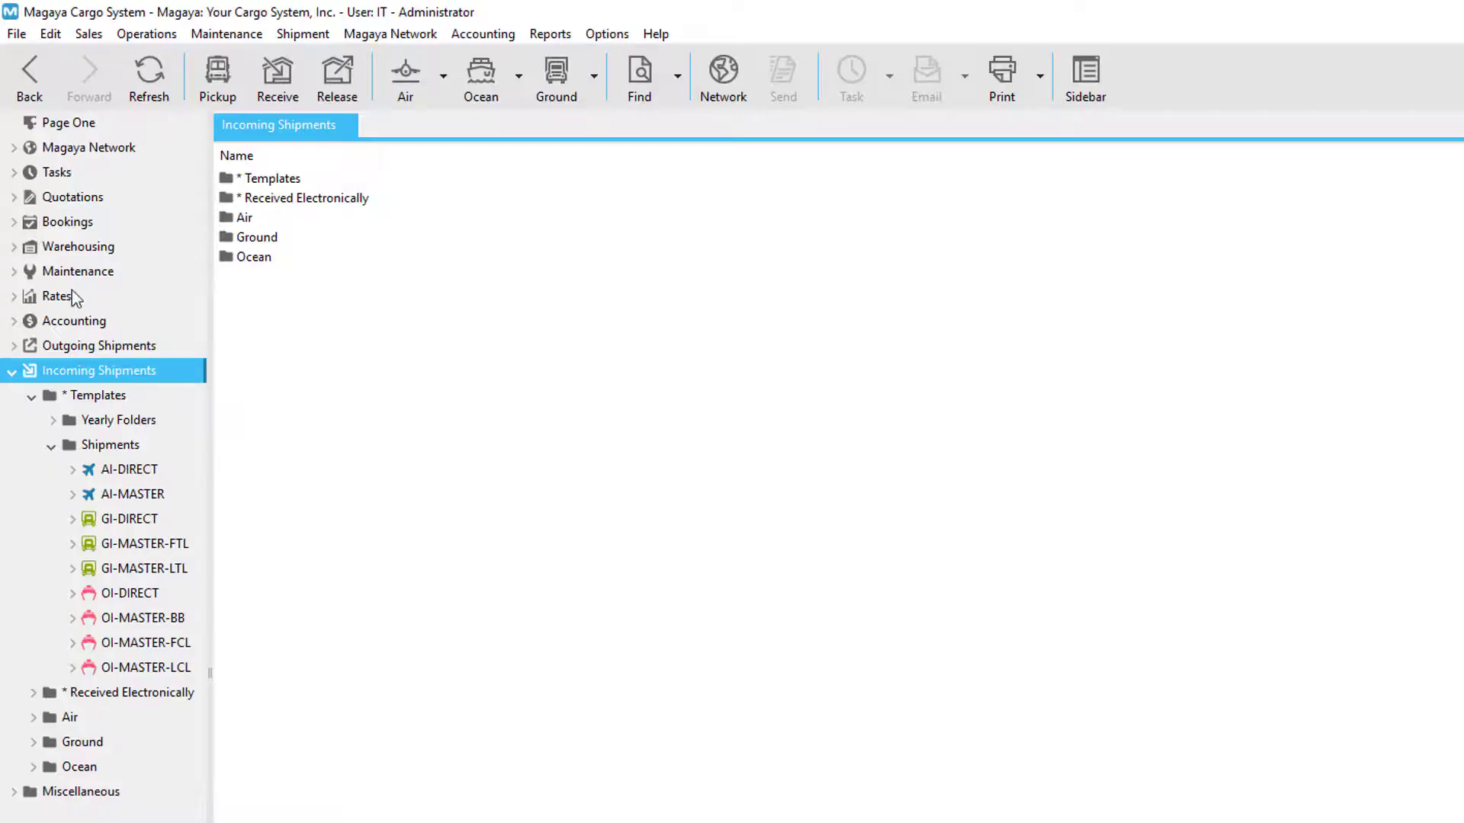
{"action": "left_click", "coordinate": [13, 246]}
- Open the Warehousing Shipment List and its Choose Columns settings
{"action": "left_click", "coordinate": [123, 250]}
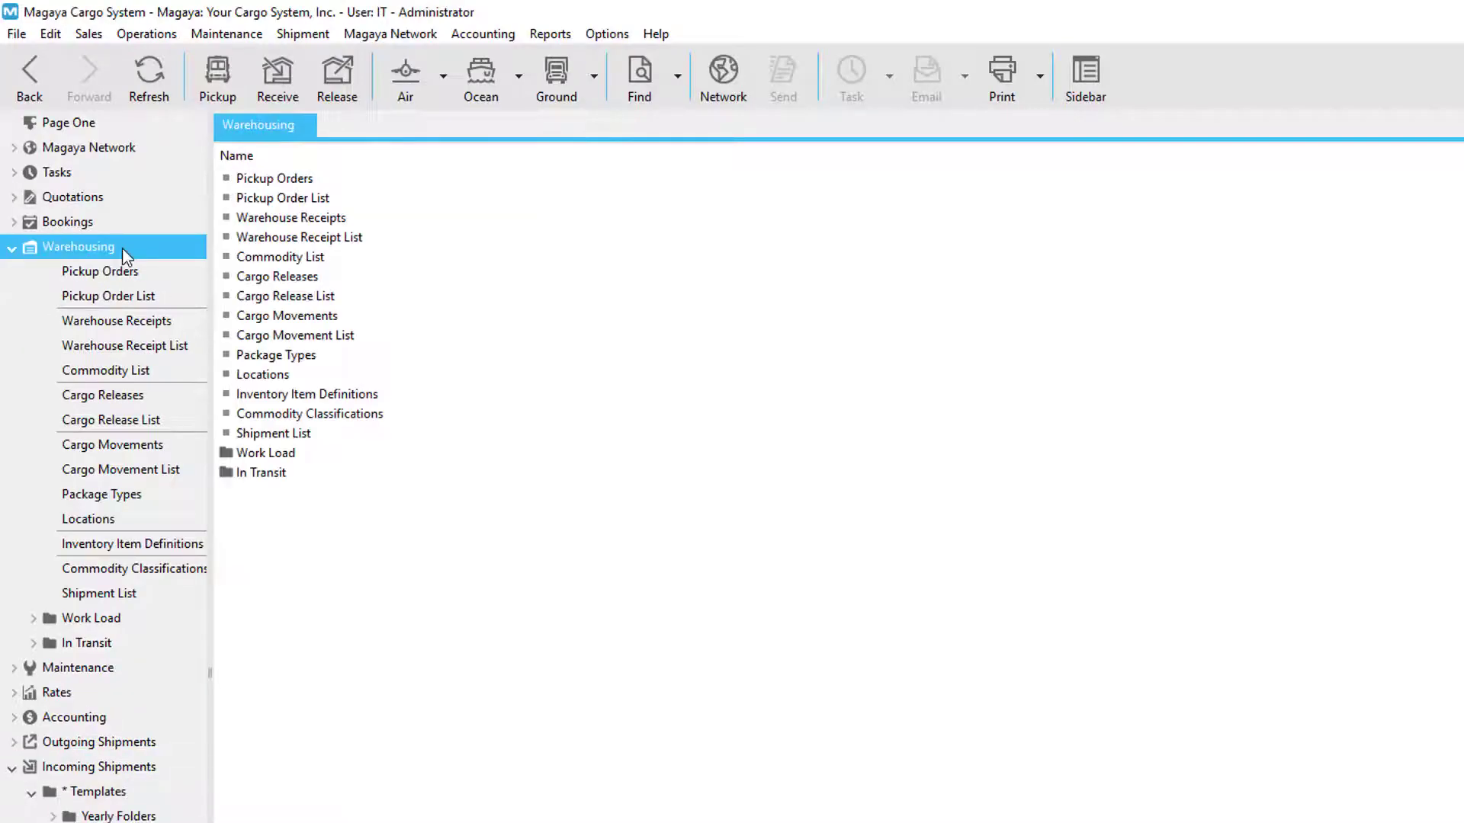
{"action": "left_click", "coordinate": [99, 593]}
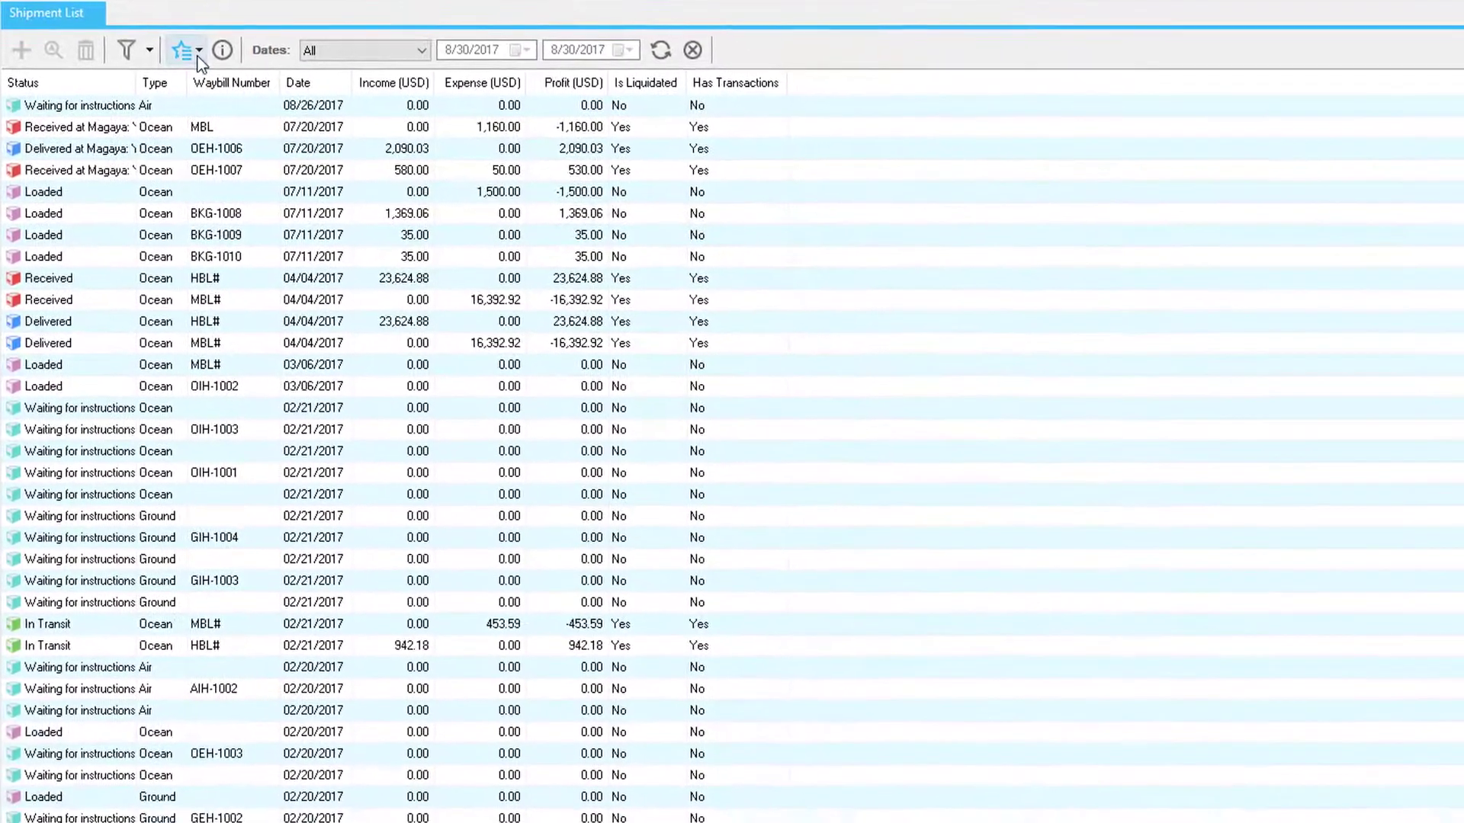
{"action": "left_click", "coordinate": [411, 167]}
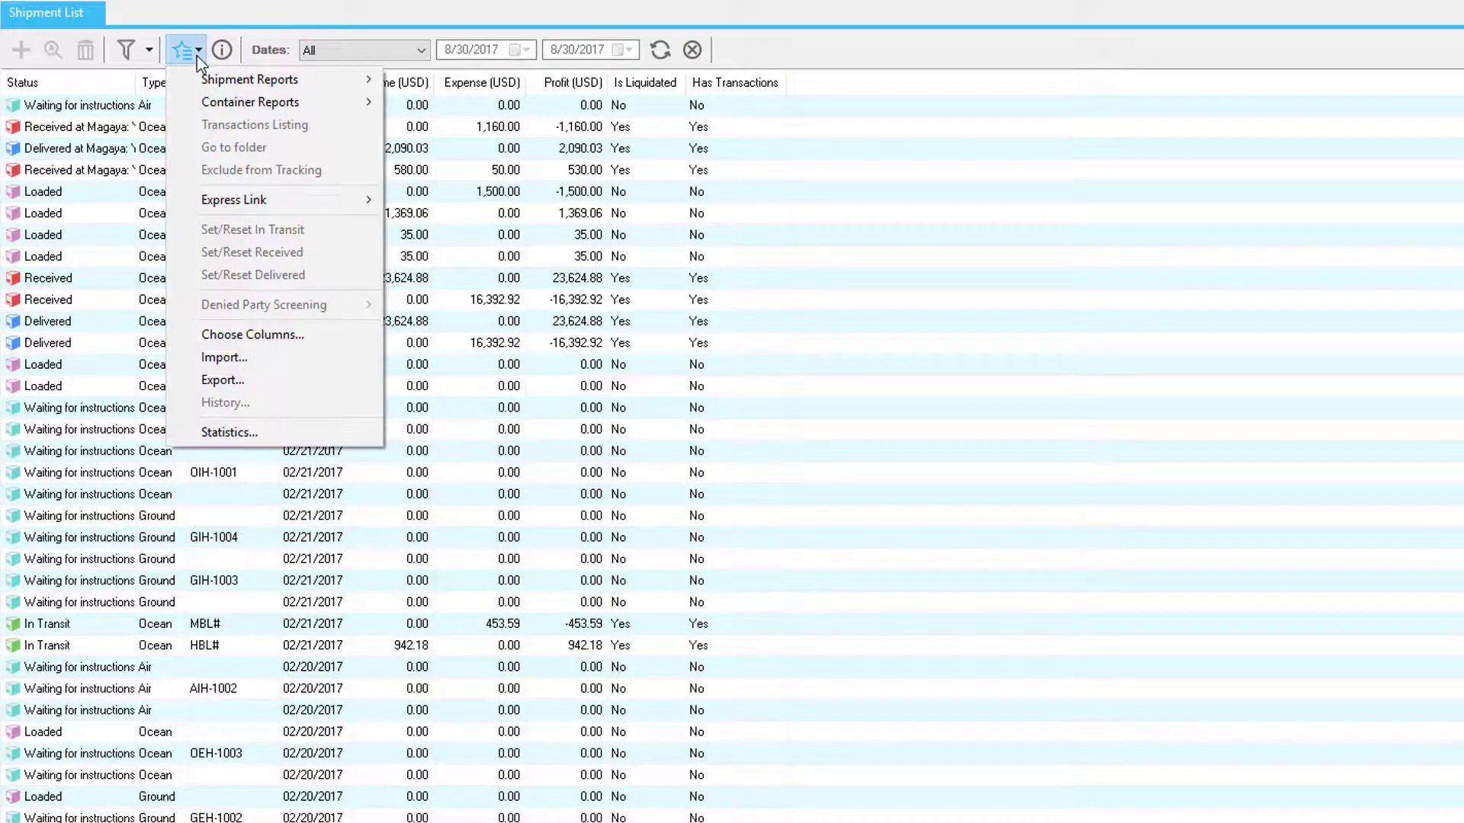
{"action": "left_click", "coordinate": [344, 335]}
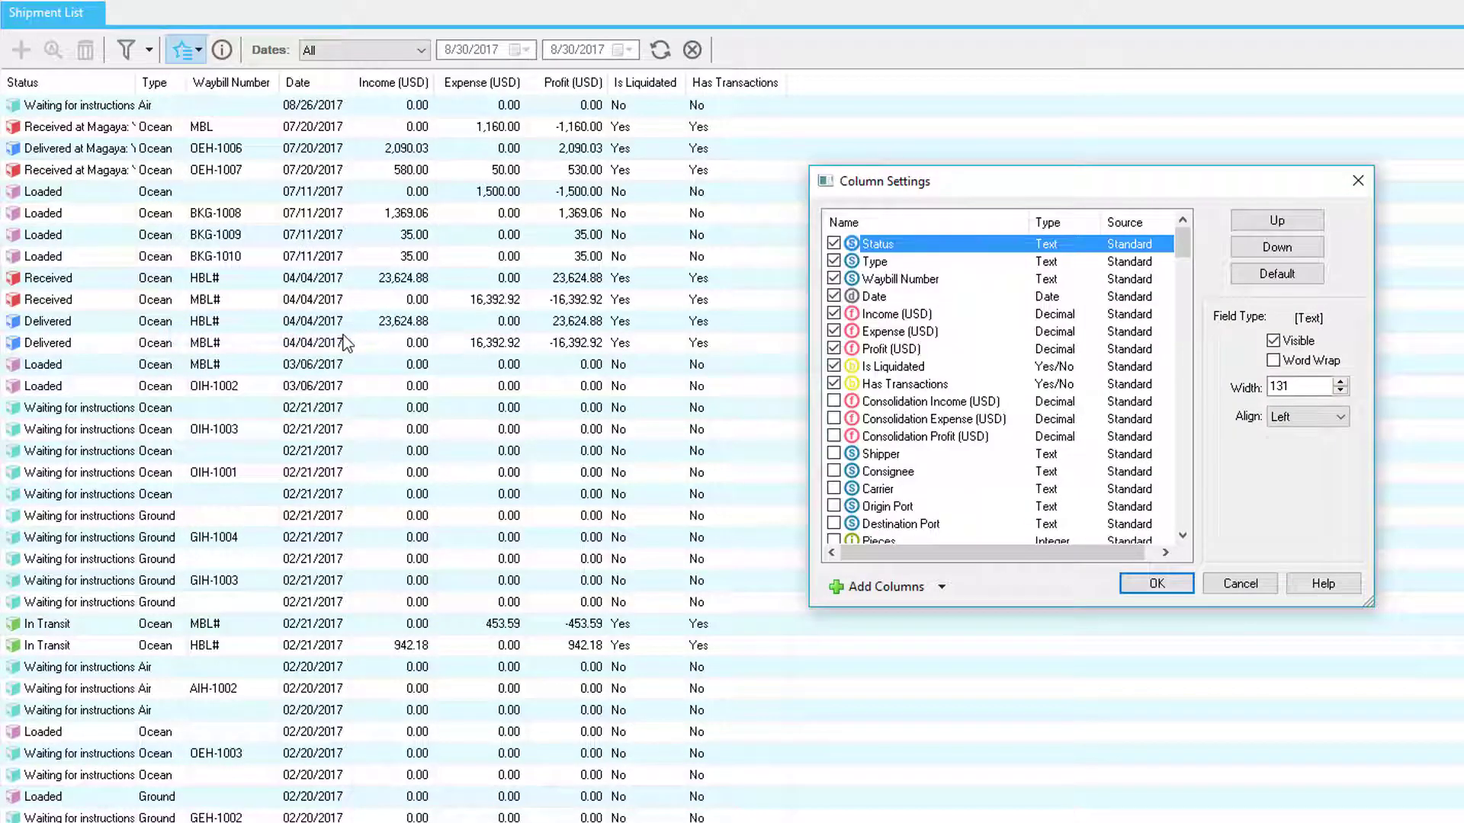
- Review the Income, Expense, Profit, Is Liquidated and Has Transactions columns, then check date ranges
{"action": "left_click", "coordinate": [959, 316]}
{"action": "left_click", "coordinate": [959, 332]}
{"action": "left_click", "coordinate": [959, 355]}
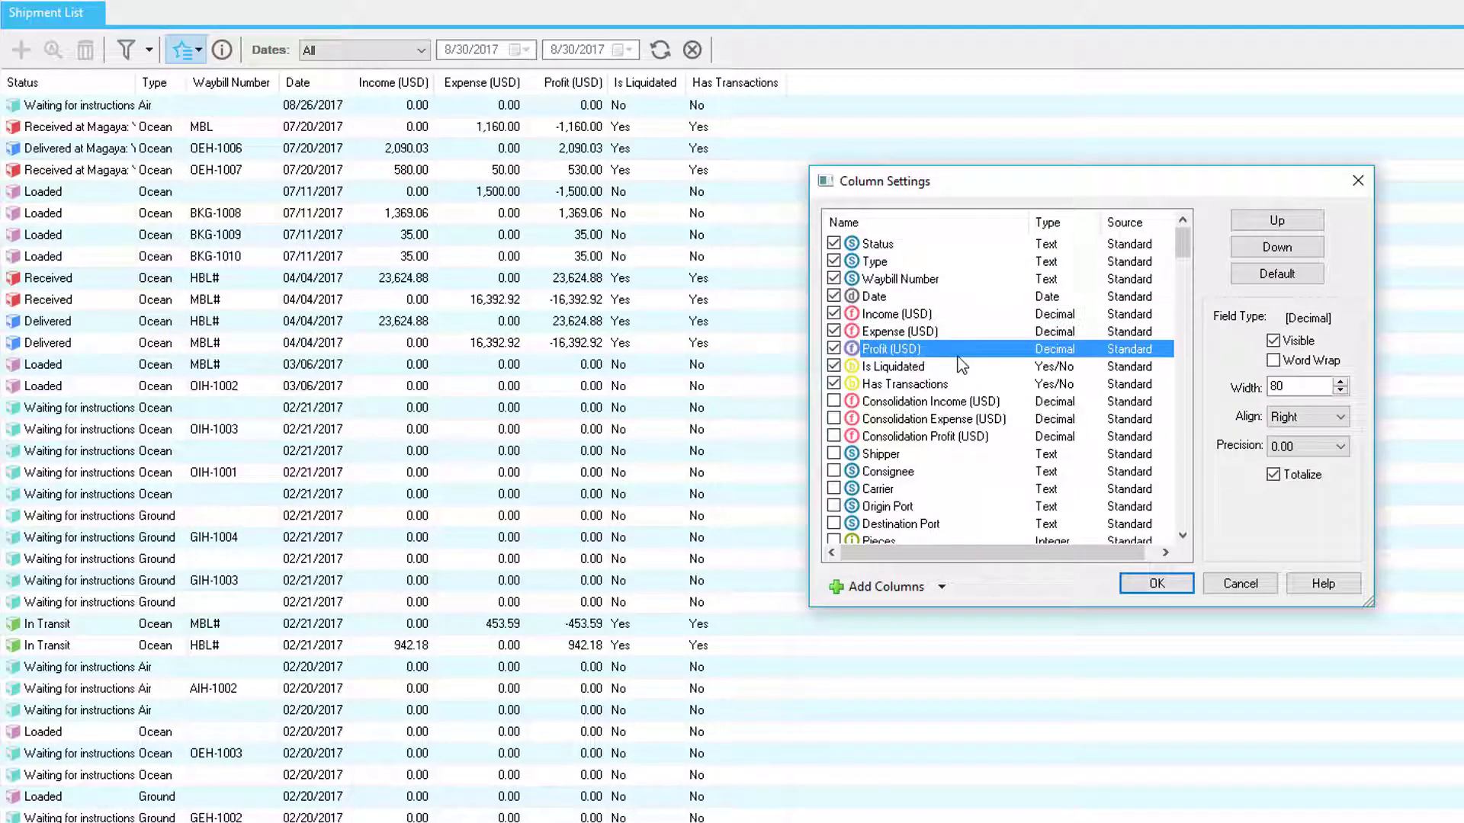
{"action": "left_click", "coordinate": [959, 367]}
{"action": "left_click", "coordinate": [964, 387]}
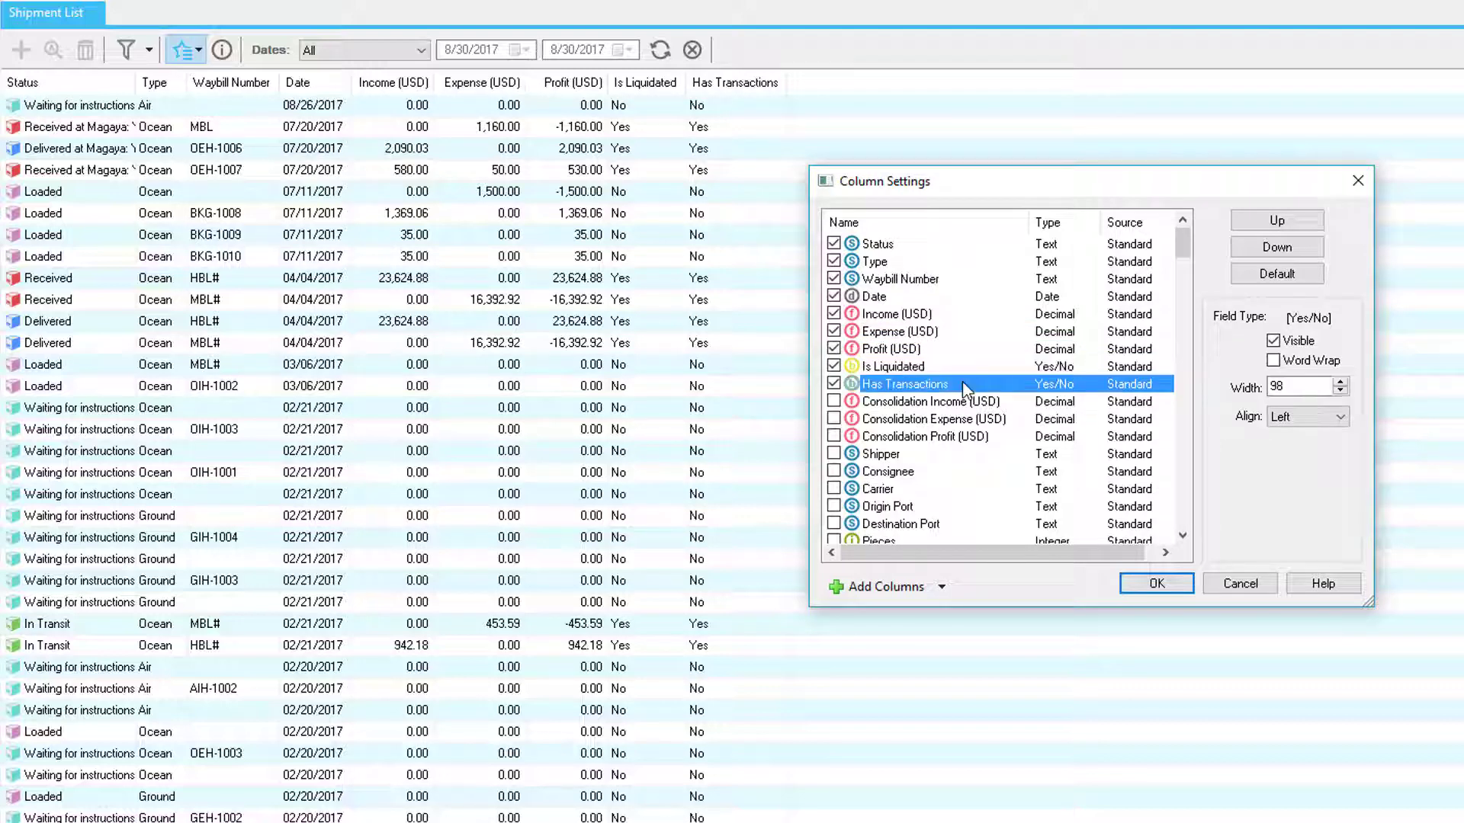
{"action": "key", "text": "Return"}
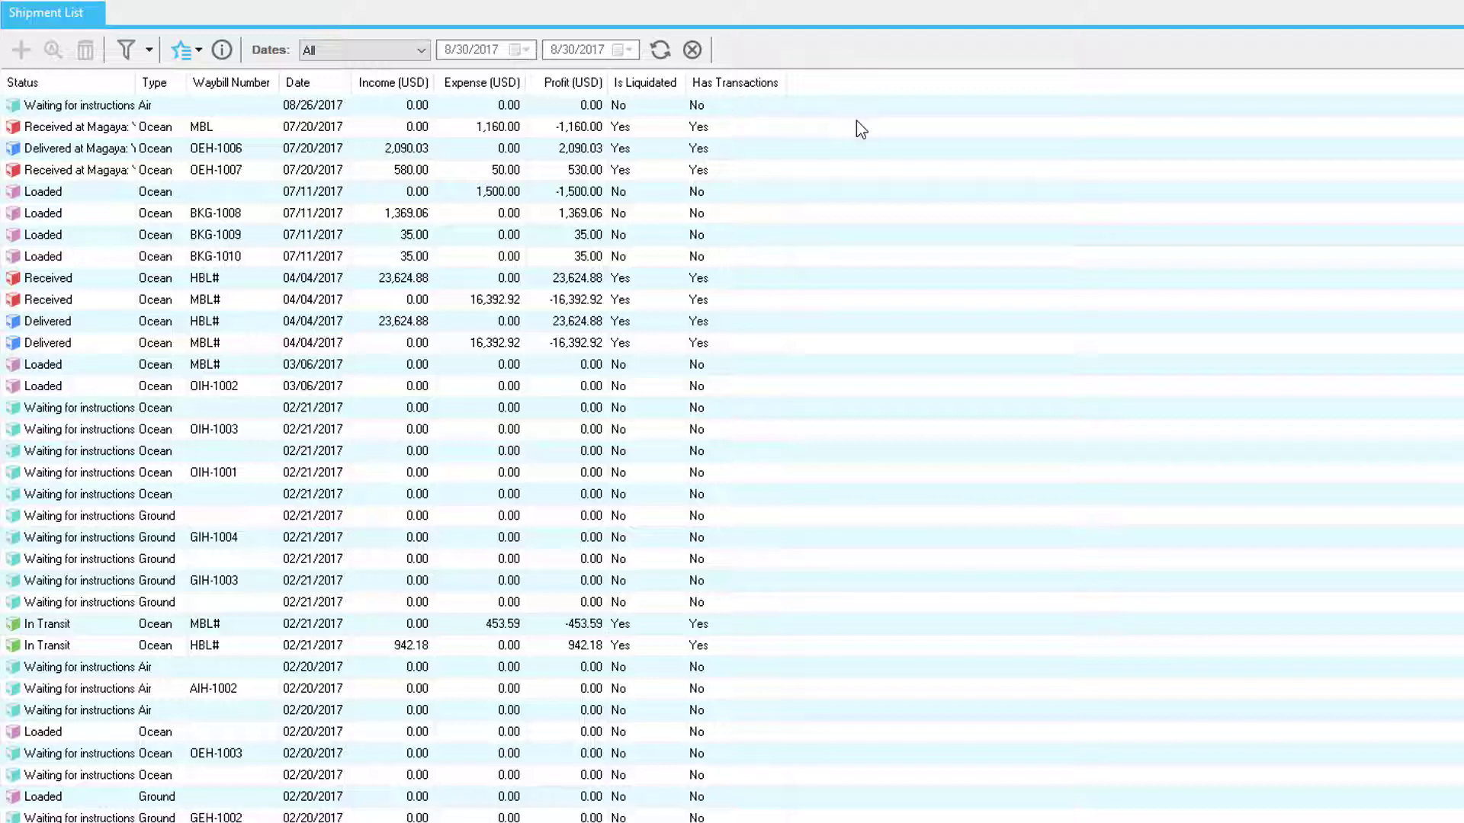
{"action": "left_click", "coordinate": [412, 50]}
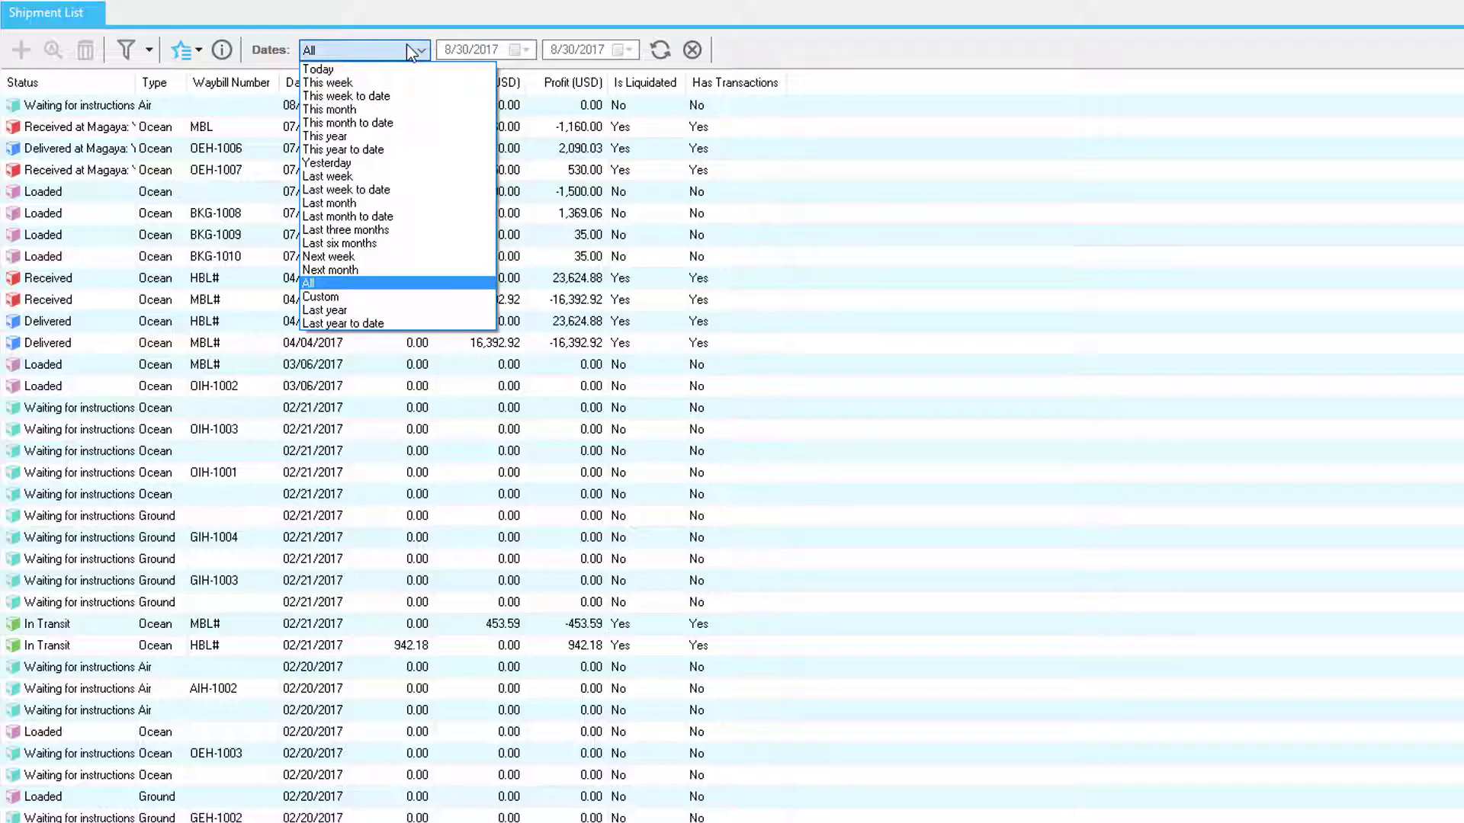
- Keep the date range at All and close the advanced filter without filtering
{"action": "left_click", "coordinate": [411, 51]}
{"action": "left_click", "coordinate": [149, 51]}
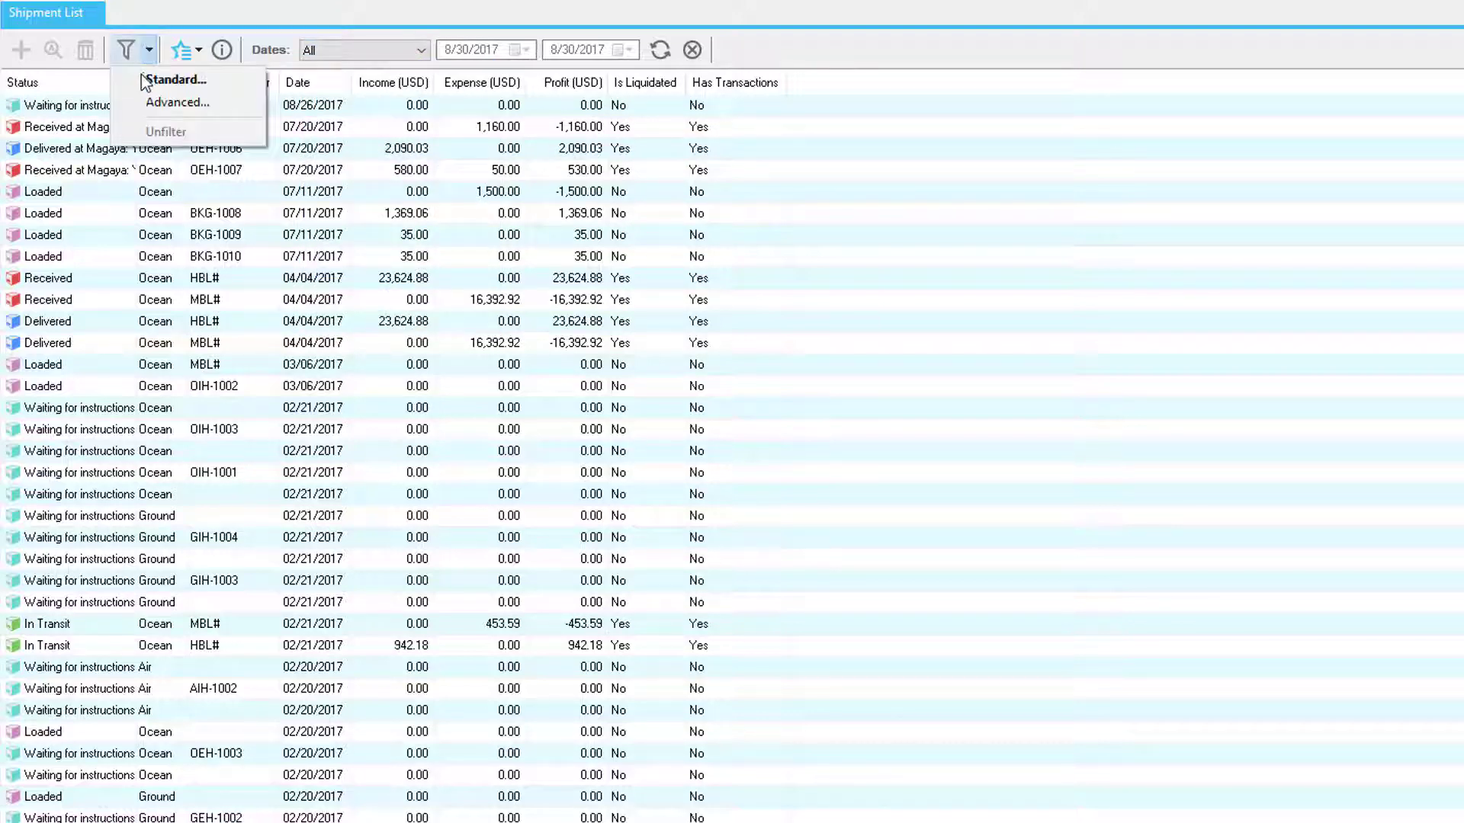
{"action": "left_click", "coordinate": [135, 103]}
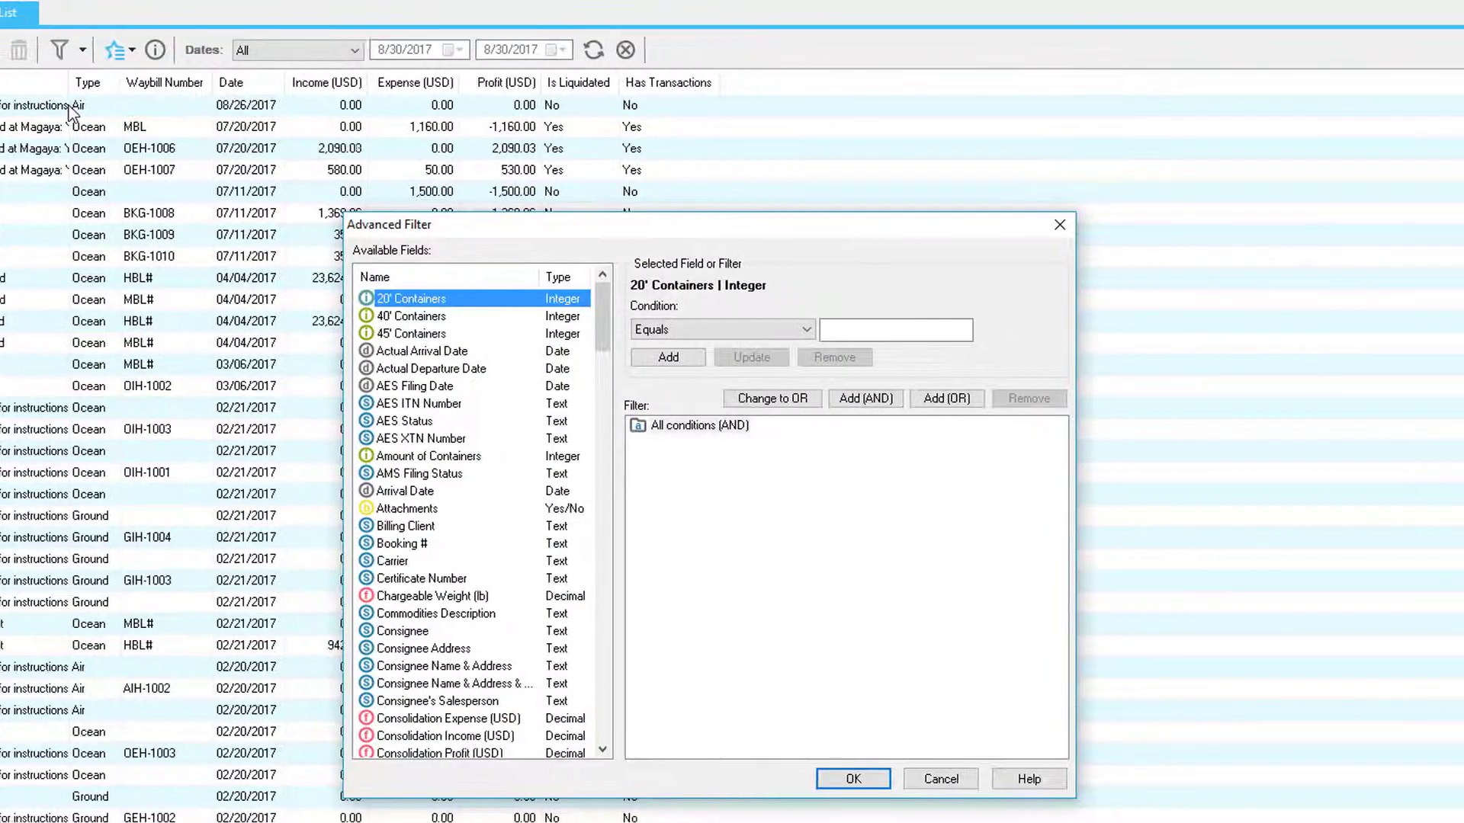
{"action": "key", "text": "Escape"}
- Save the list as custom view 'My Accounting Shipment View' and display the saved views
{"action": "left_click", "coordinate": [1449, 51]}
{"action": "left_click", "coordinate": [1437, 85]}
{"action": "type", "text": "My Accounting Shipment View"}
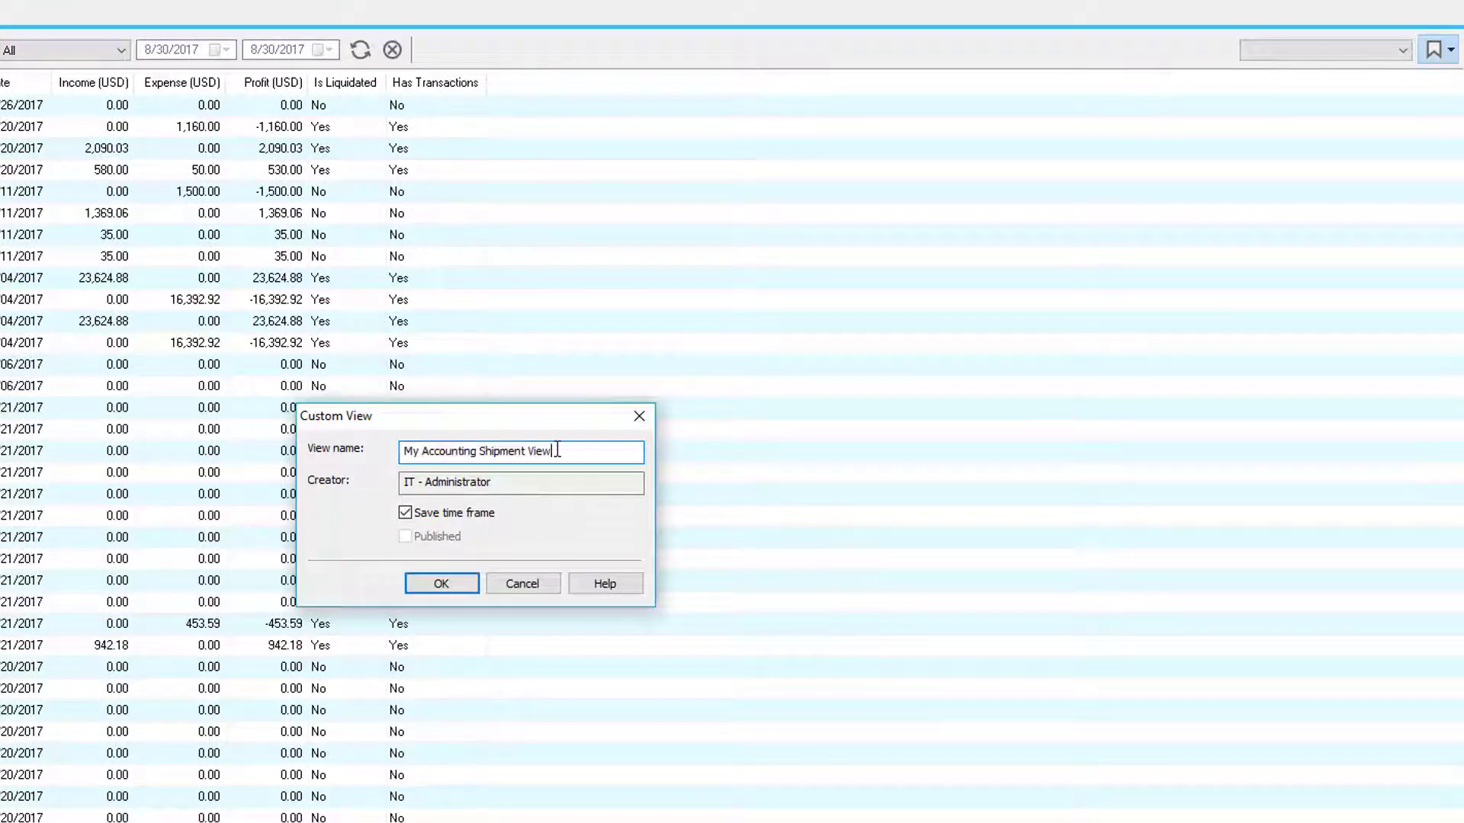
{"action": "left_click", "coordinate": [470, 586]}
{"action": "left_click", "coordinate": [1380, 52]}
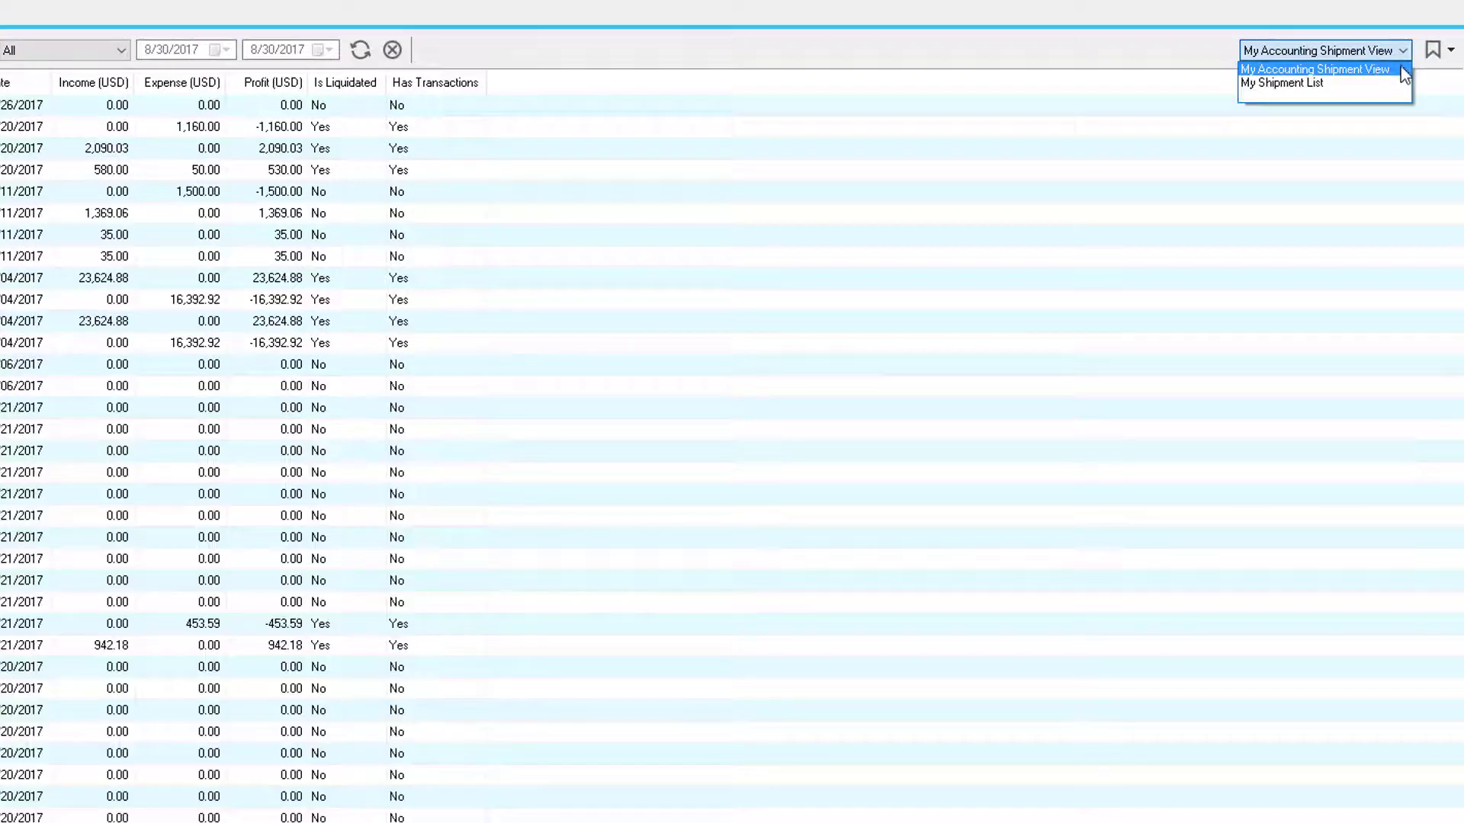